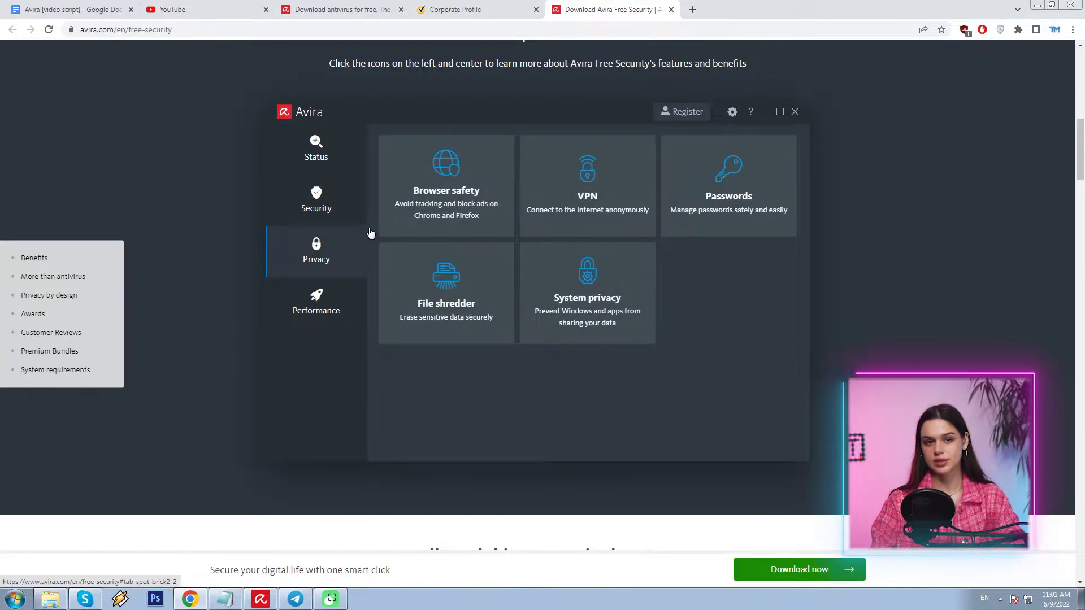
Step: Examine the Avira Free Security page, including premium bundles, full system specifications, subscription details, customer reviews and the Performance features in the interactive demo
scroll(252, 223, down, 15)
scroll(252, 222, down, 13)
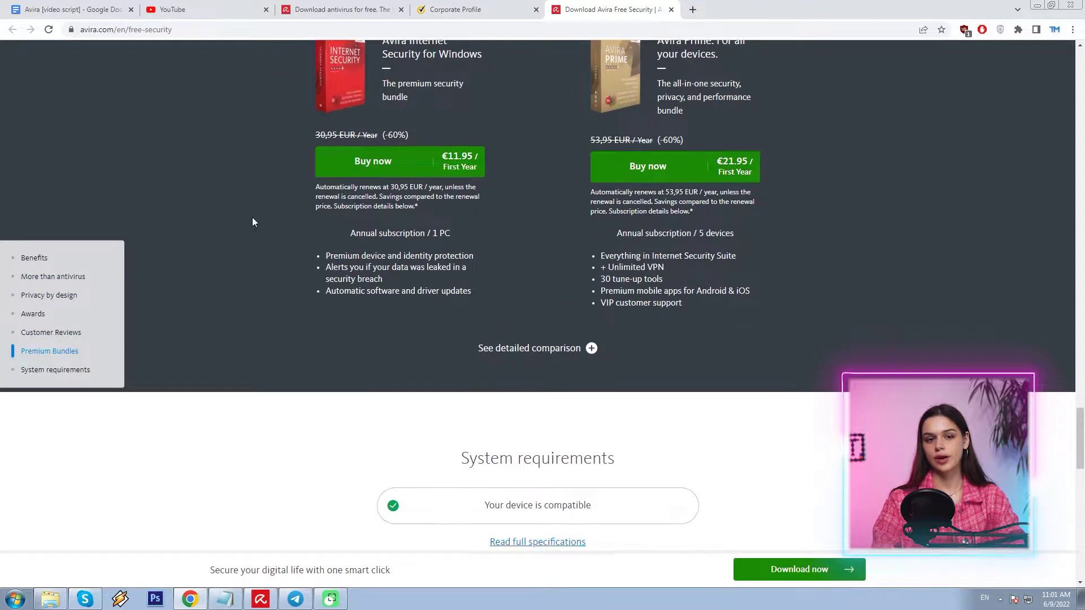
scroll(252, 221, up, 2)
scroll(252, 221, down, 3)
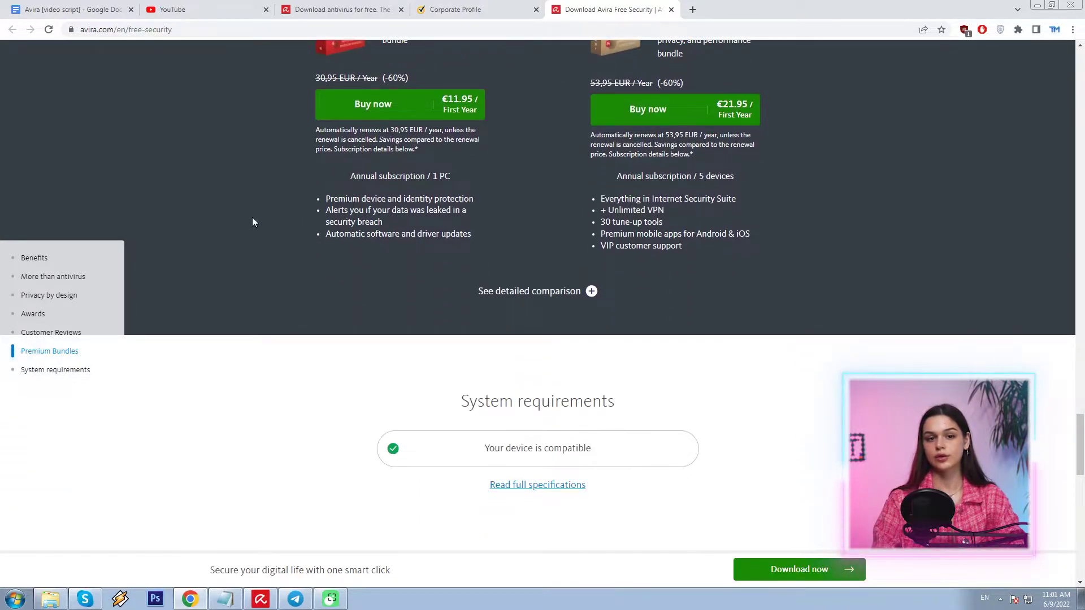
scroll(250, 220, down, 1)
click(498, 430)
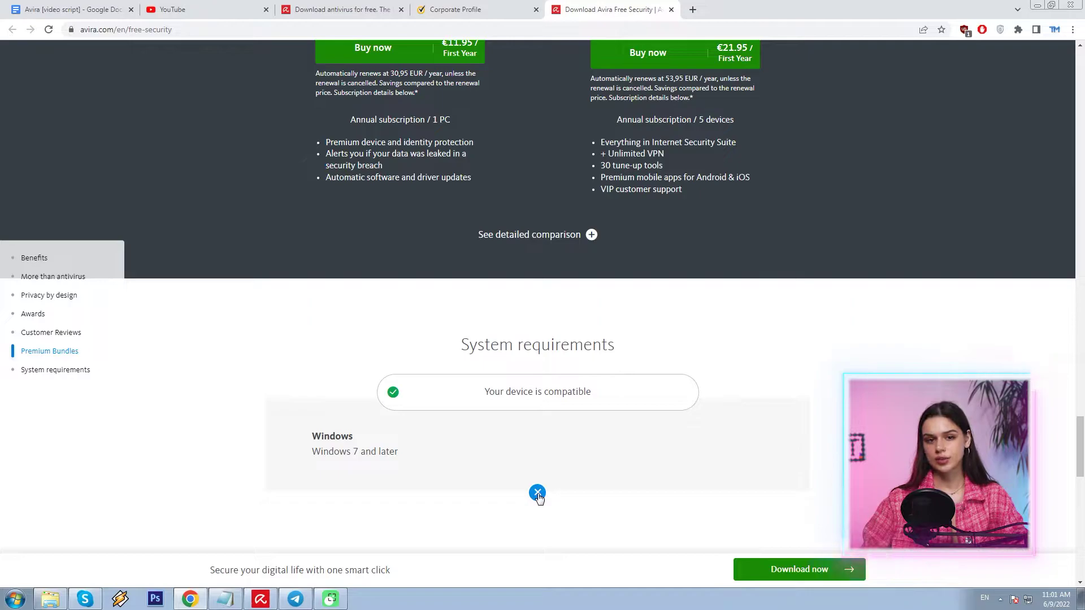
click(538, 494)
scroll(259, 316, down, 4)
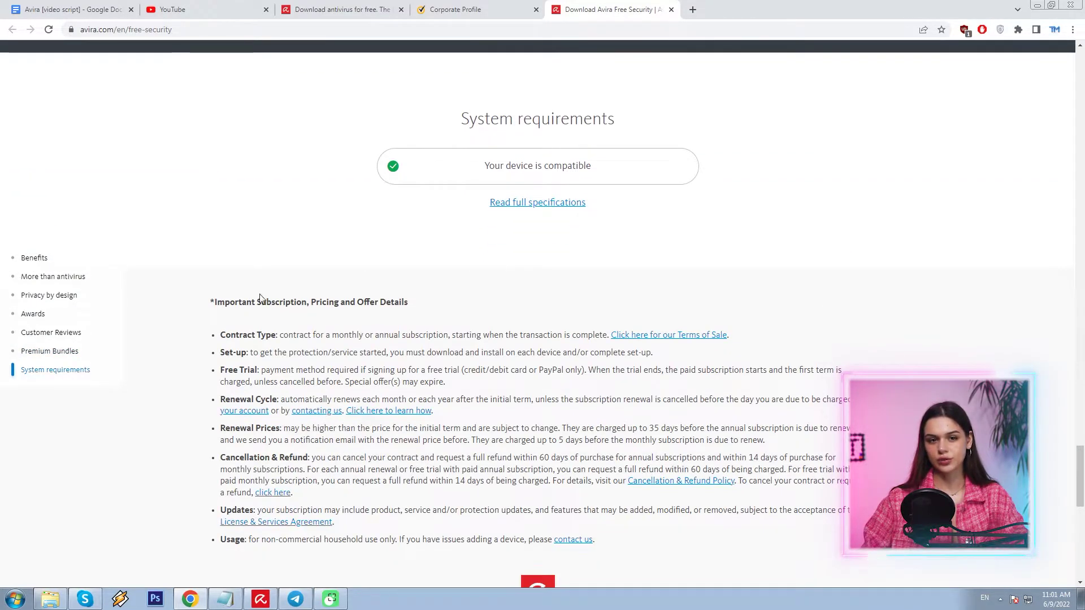
scroll(259, 294, up, 15)
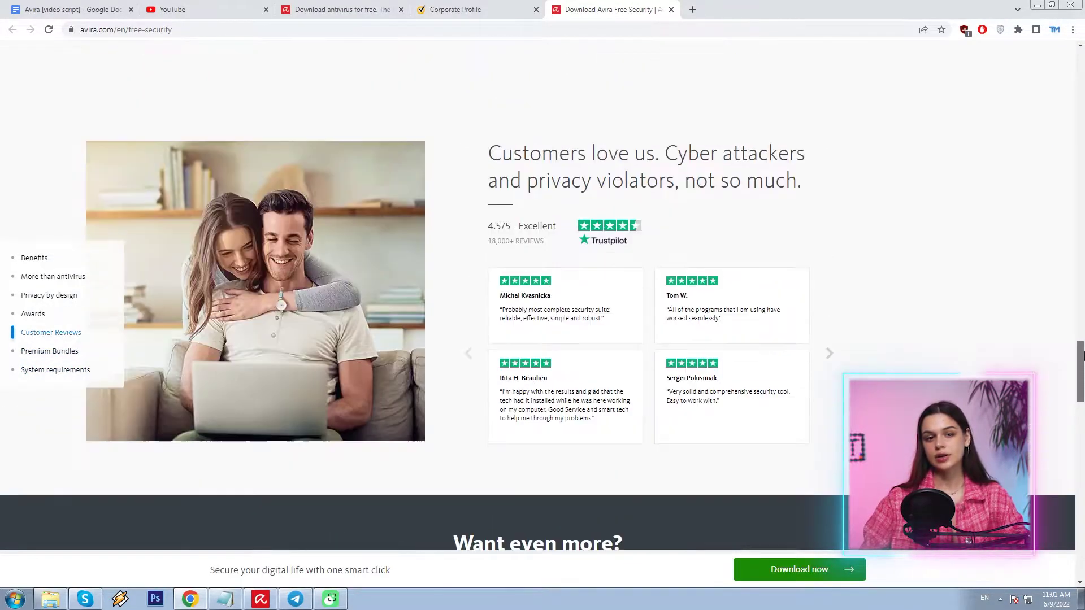
drag(1081, 354, 1081, 61)
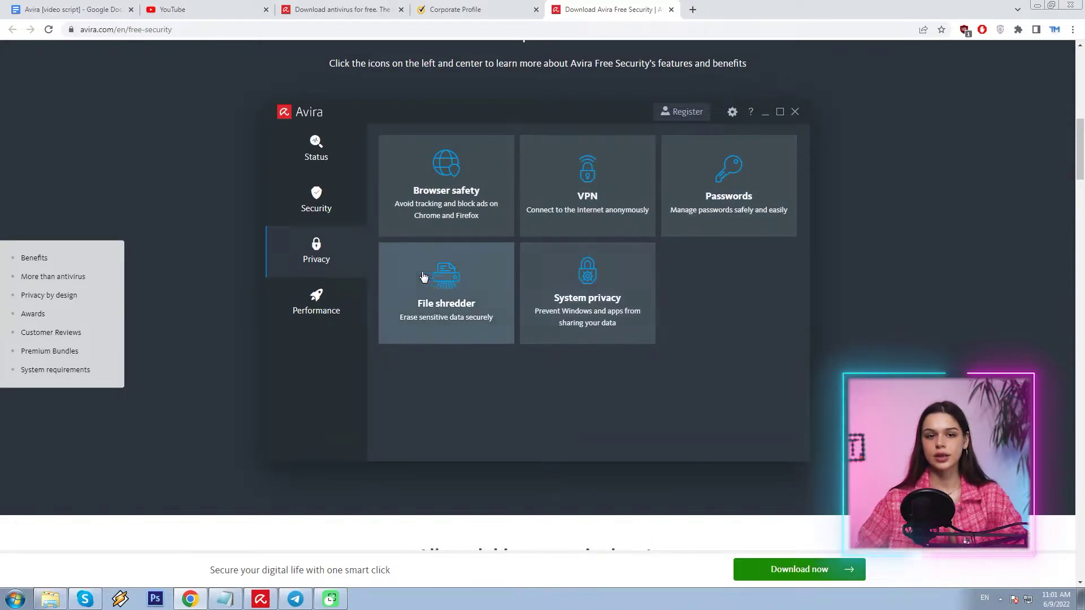
click(327, 304)
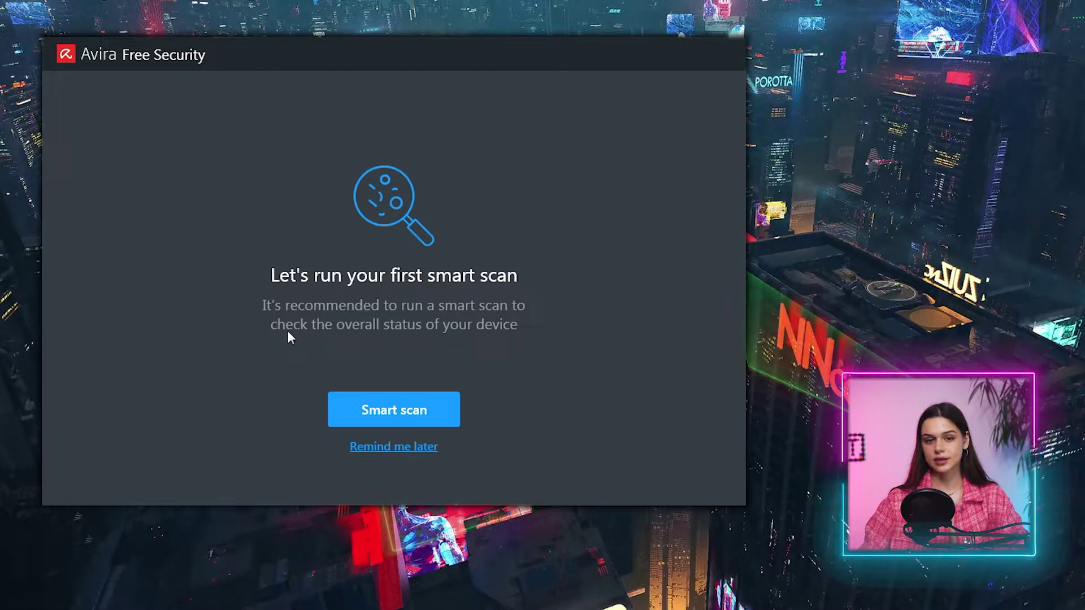
Step: In the Avira Free Security app, dismiss the first smart scan prompt and set the appearance to Light
key(Return)
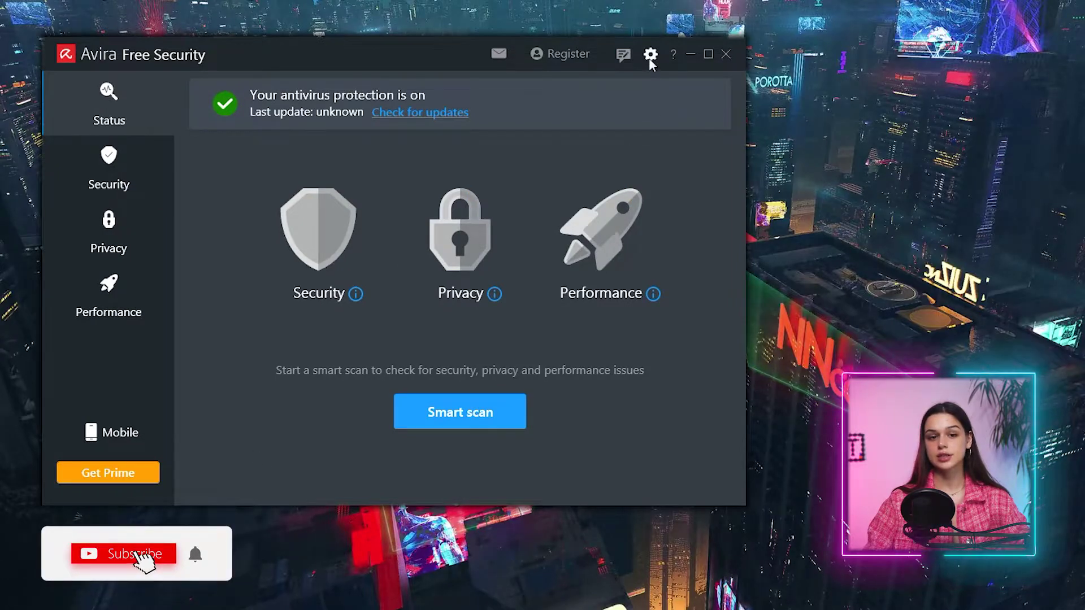
click(650, 54)
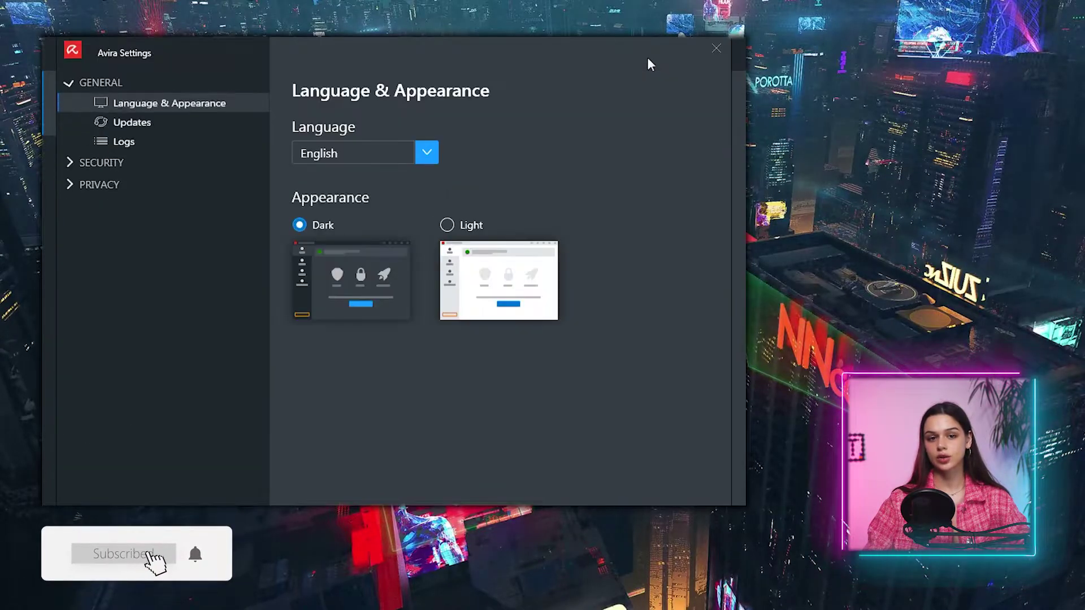
click(476, 277)
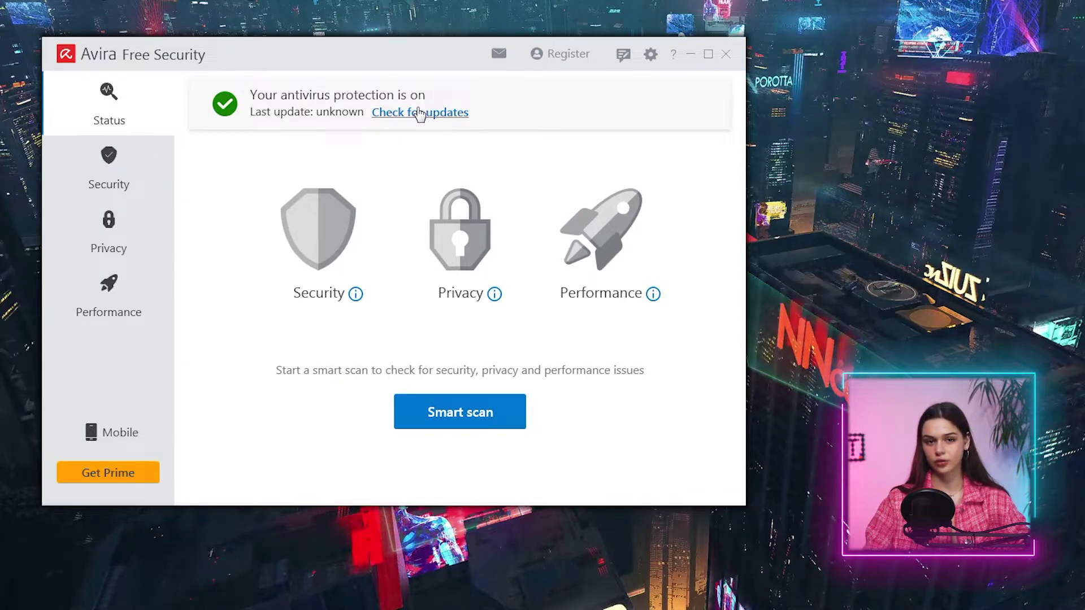
Step: Read the explanations of the Security, Privacy and Performance checks on the status page
mouse_move(355, 294)
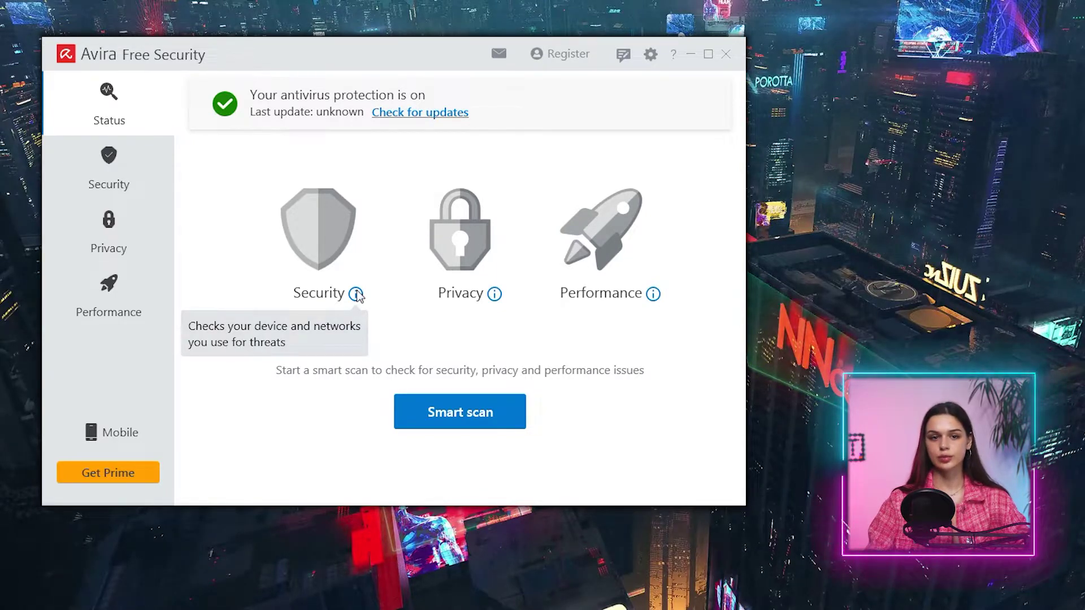
mouse_move(494, 295)
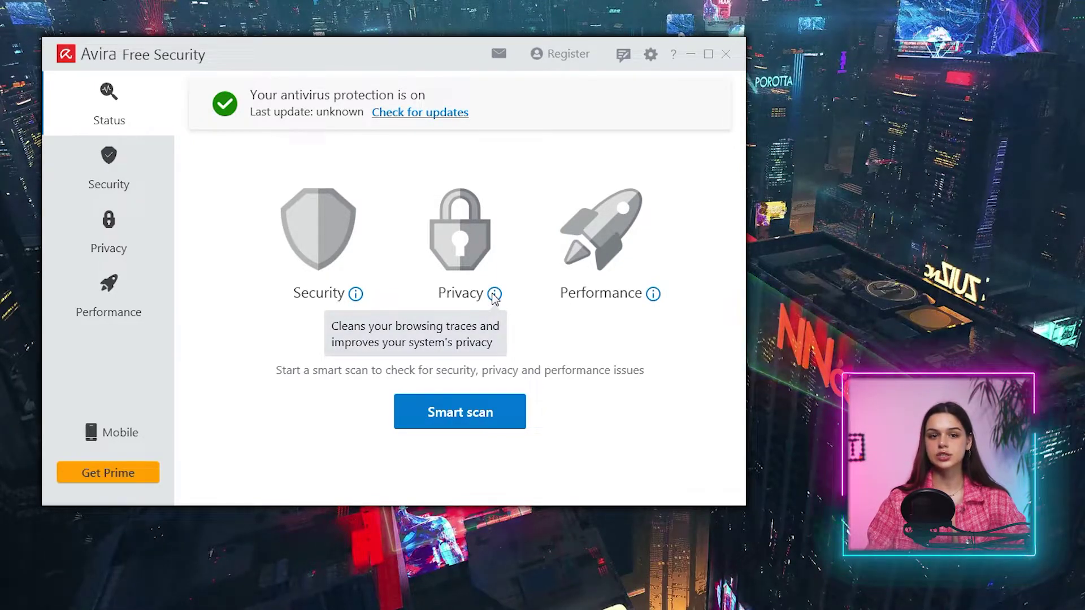
mouse_move(652, 295)
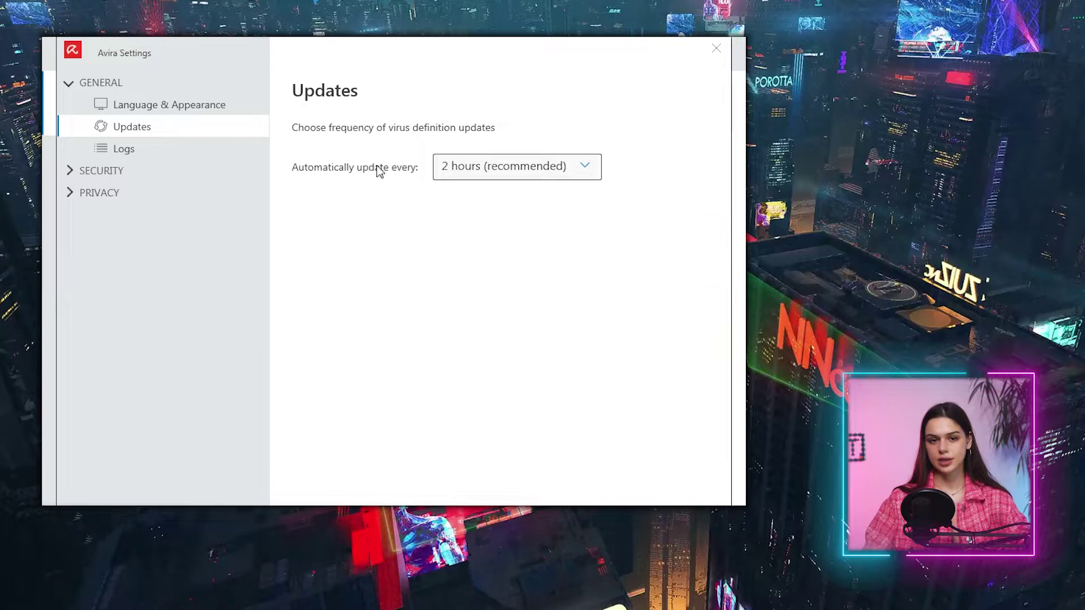
Step: Set the automatic virus definition update frequency to 12 hours
click(586, 170)
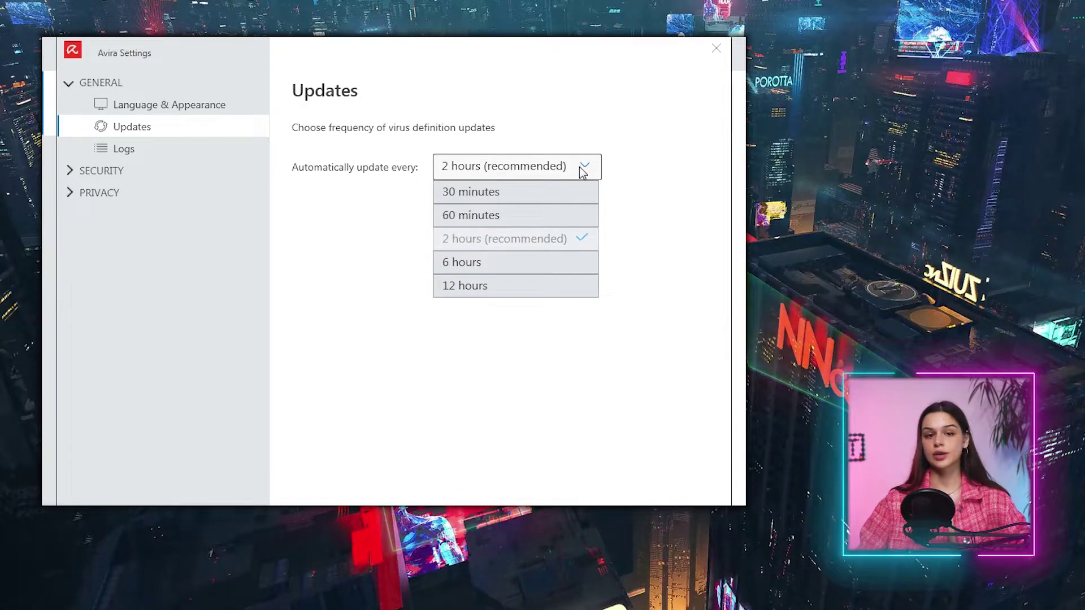
click(465, 286)
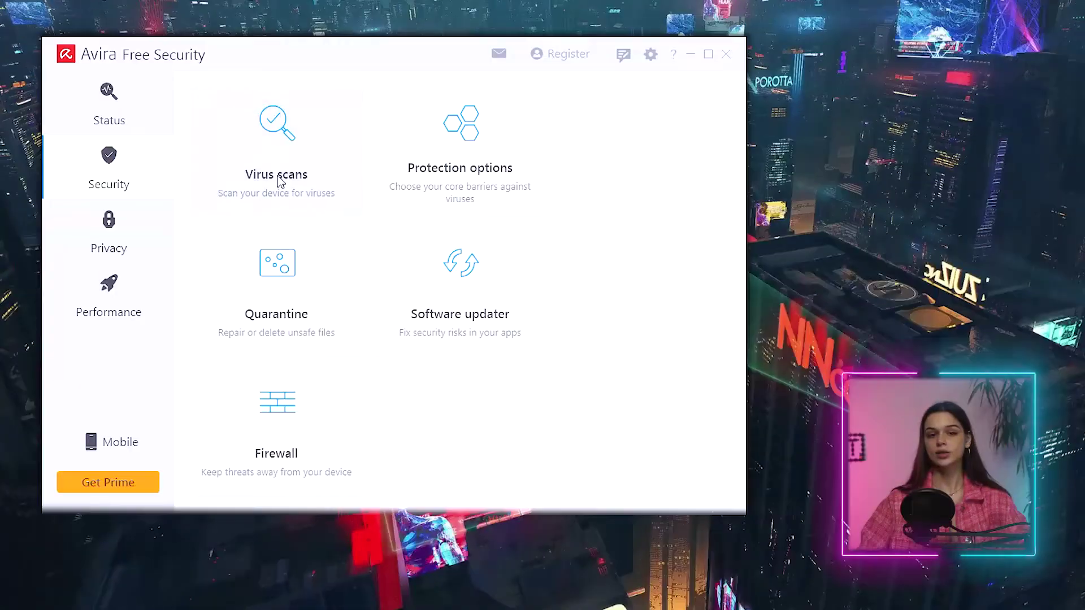
Step: Run a quick virus scan and a full scan, closing the results of each
click(278, 179)
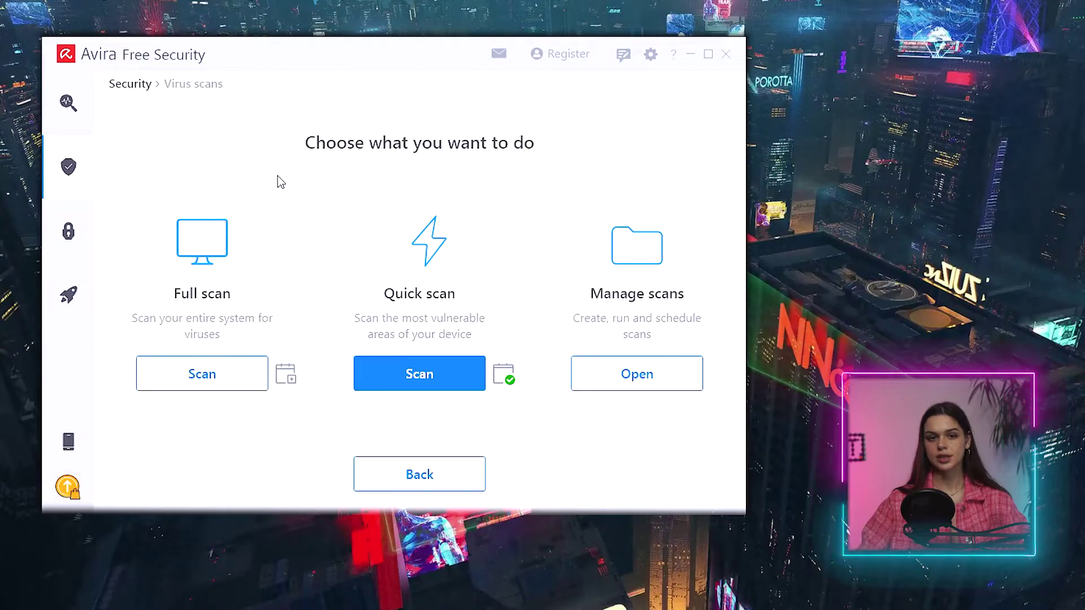
click(420, 383)
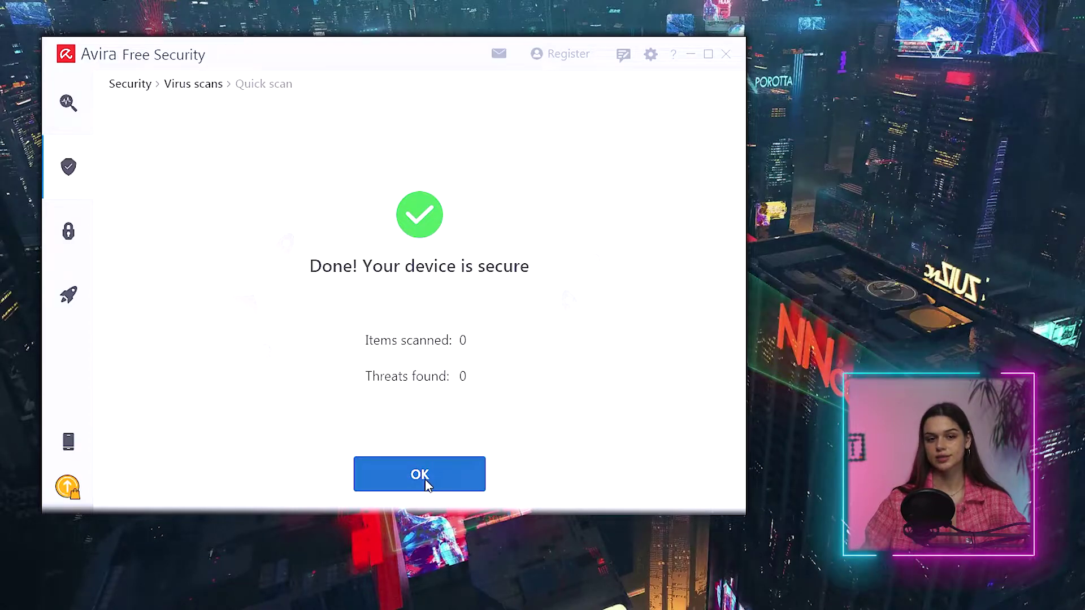
click(423, 486)
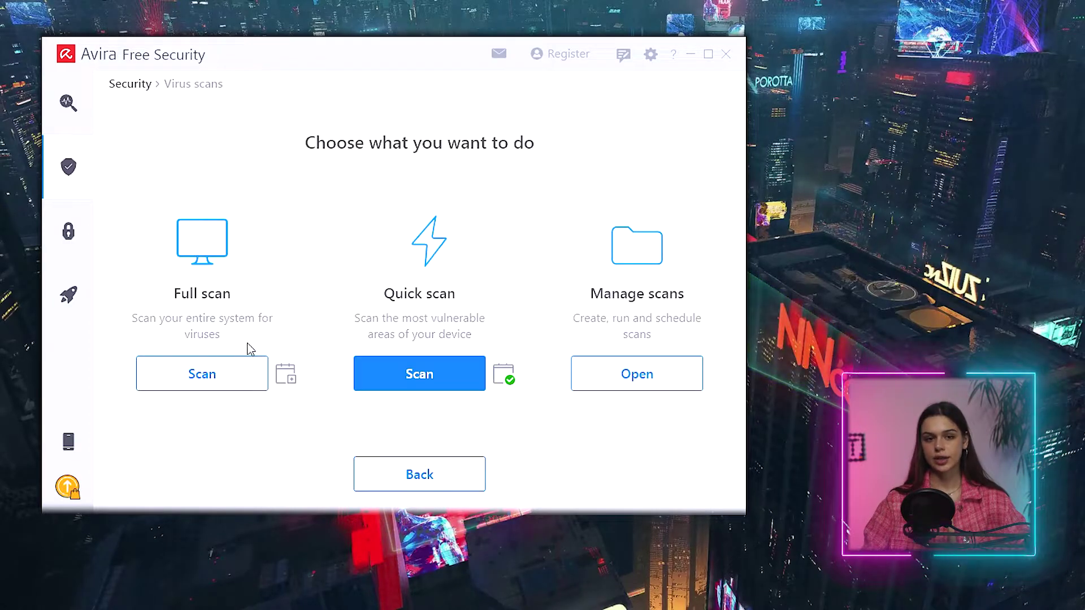
click(201, 375)
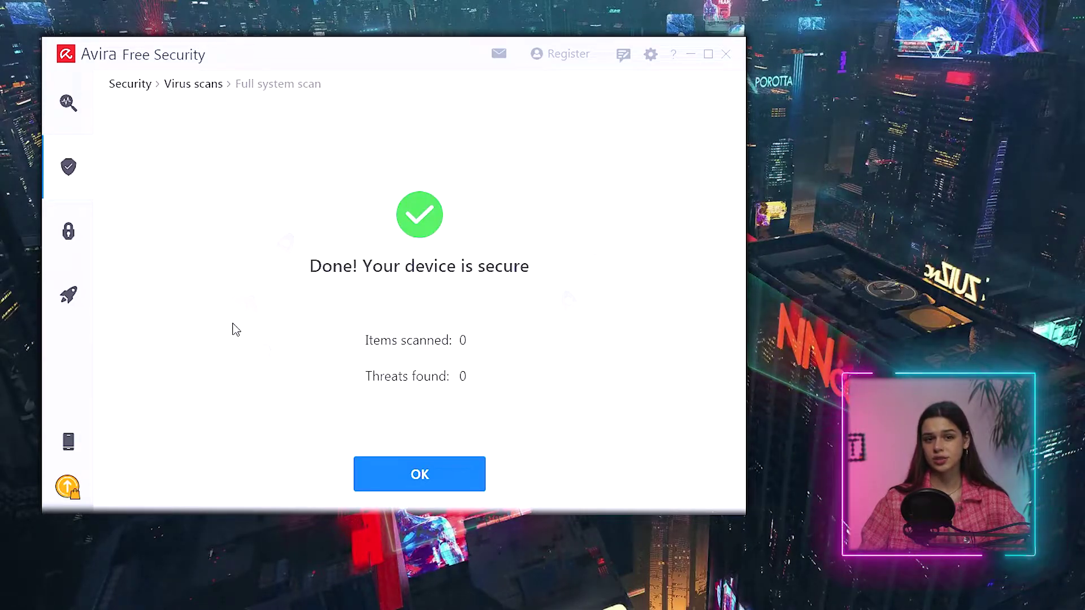
click(427, 477)
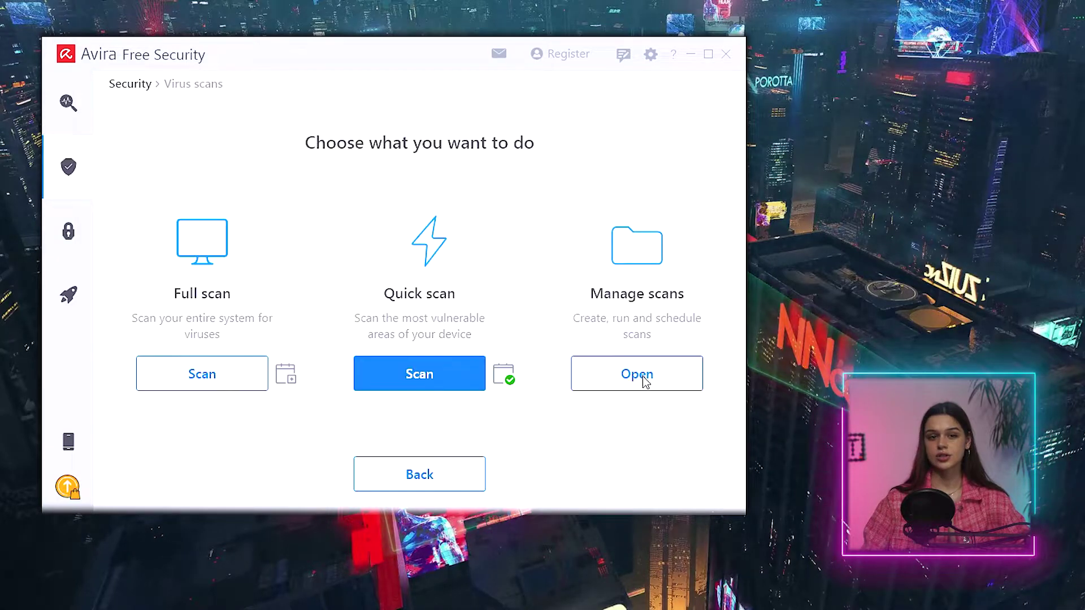
Step: Run the predefined Windows system scan from the managed scans, and open the Full system scan's advanced options for editing
click(644, 377)
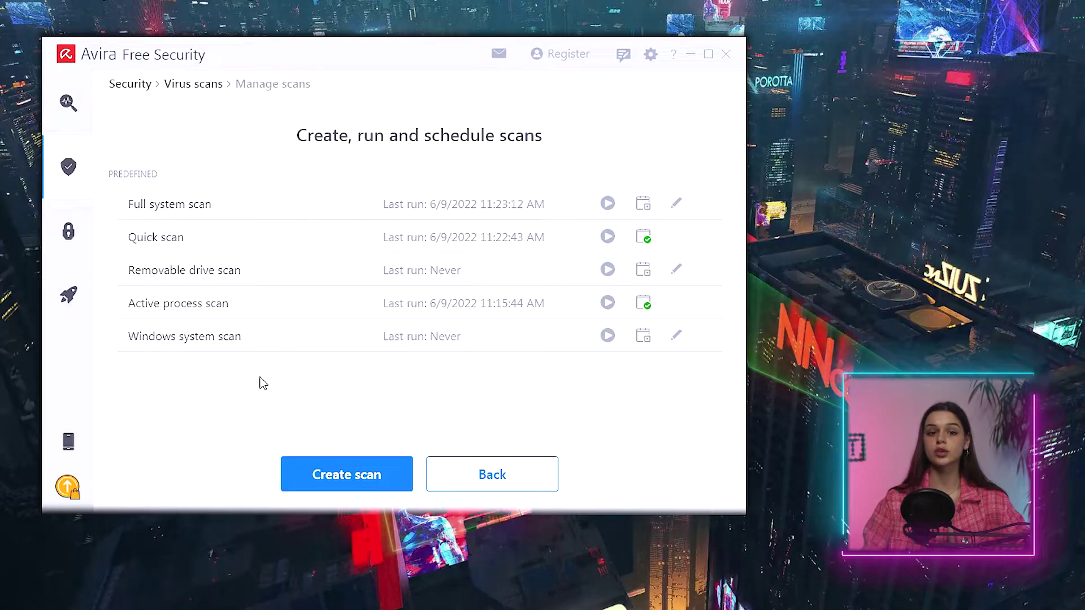
click(607, 336)
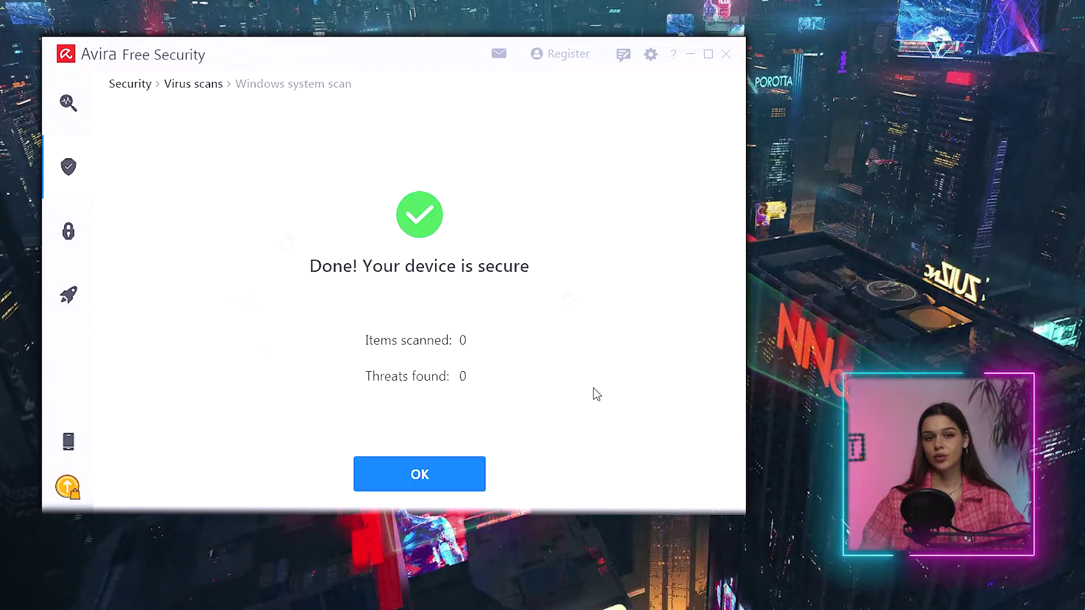
click(448, 474)
click(676, 206)
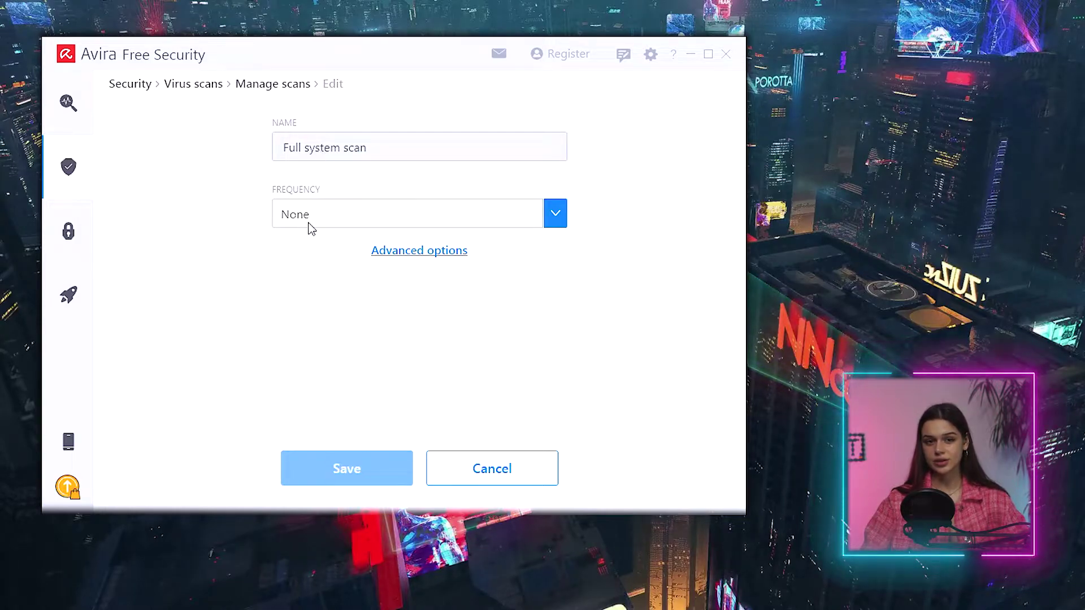
click(436, 250)
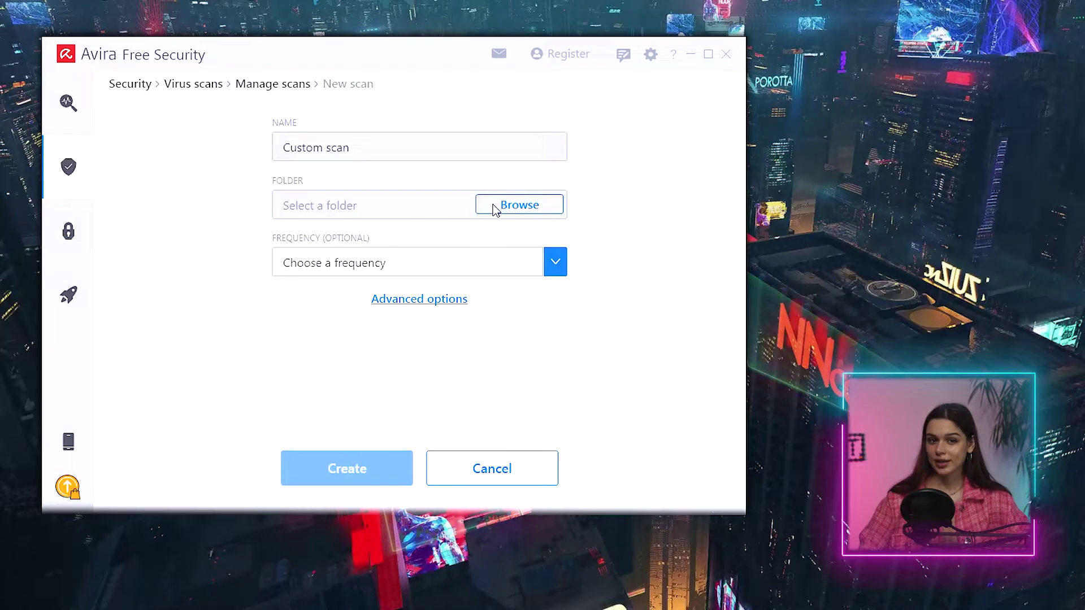
Step: Create a scan named Custom scan for the Program Files folder, with Quarantine files as the action on detection
click(495, 210)
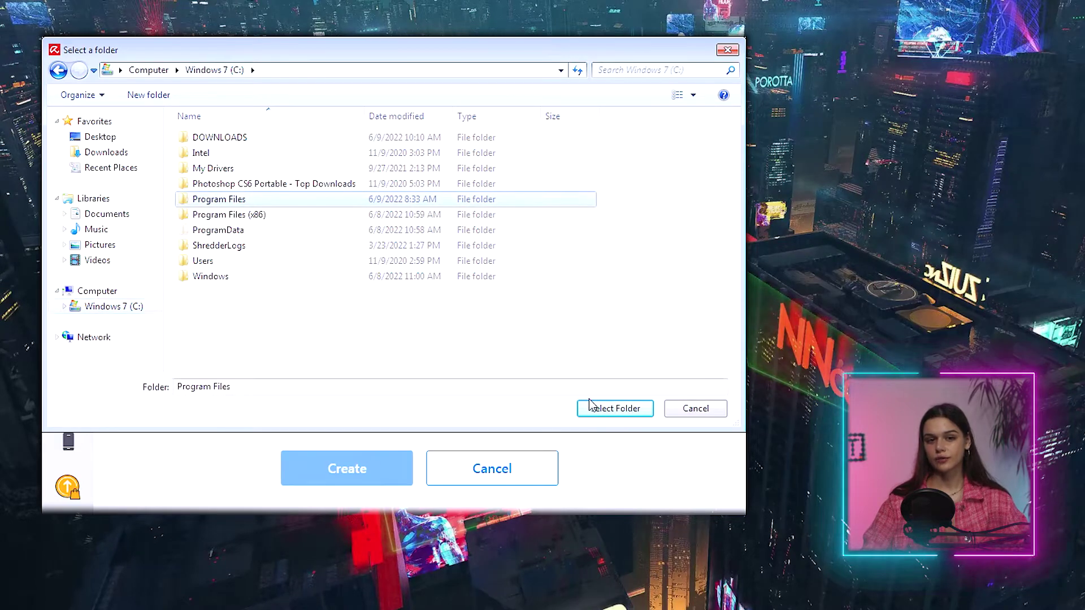
click(591, 405)
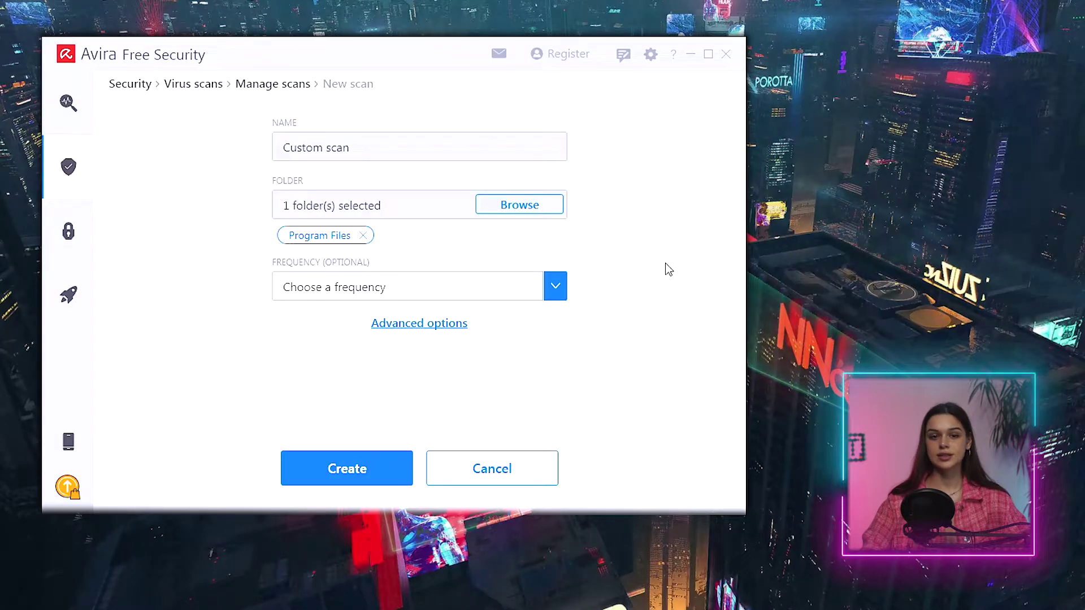
click(556, 286)
click(358, 312)
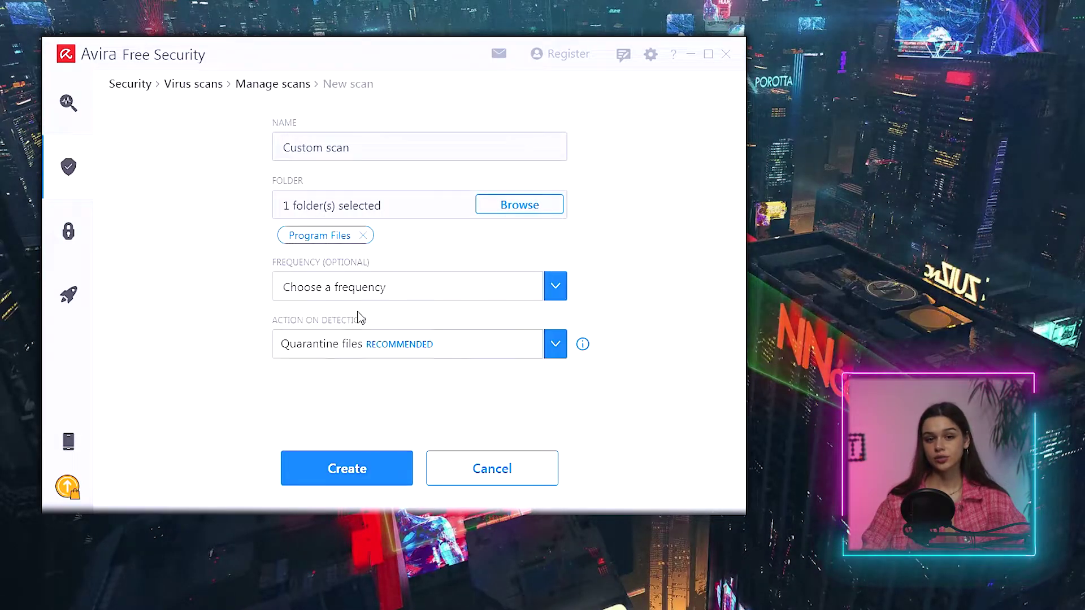
click(347, 468)
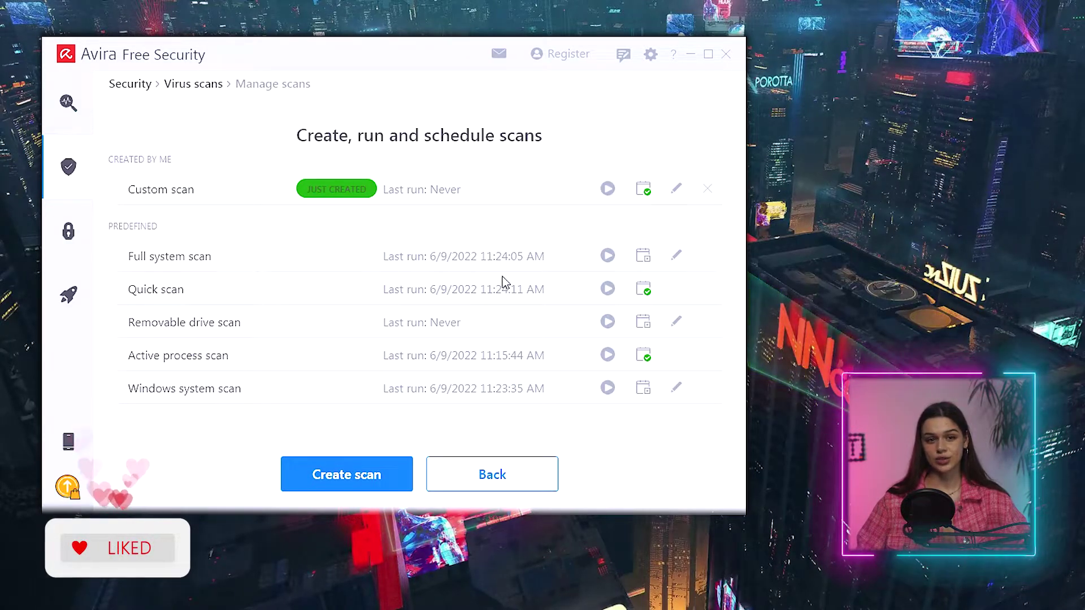
Step: Return to the security overview and switch on Web protection in the protection options
click(92, 174)
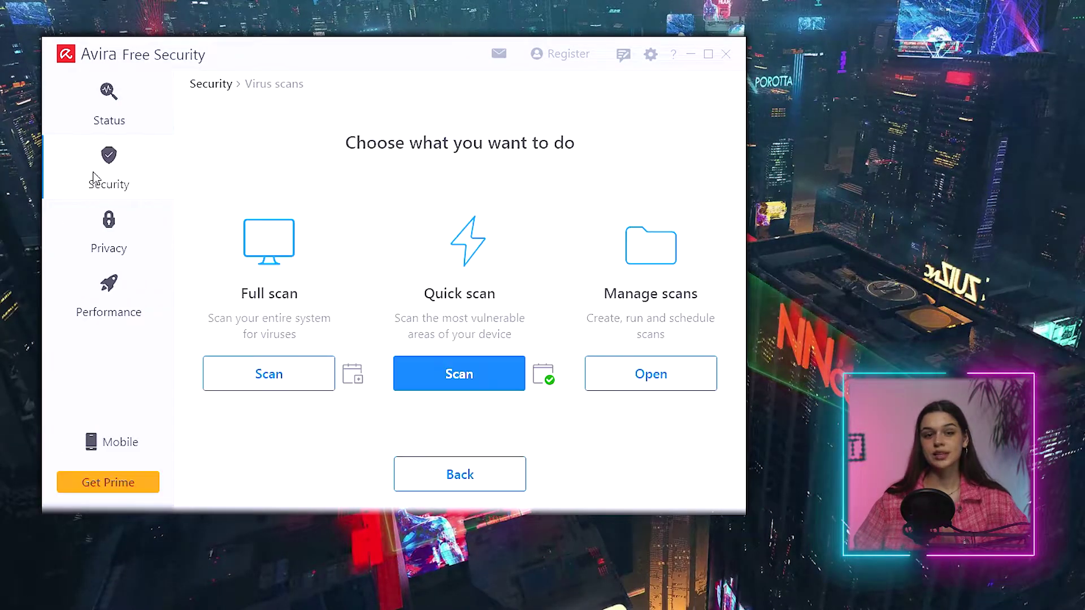
click(93, 177)
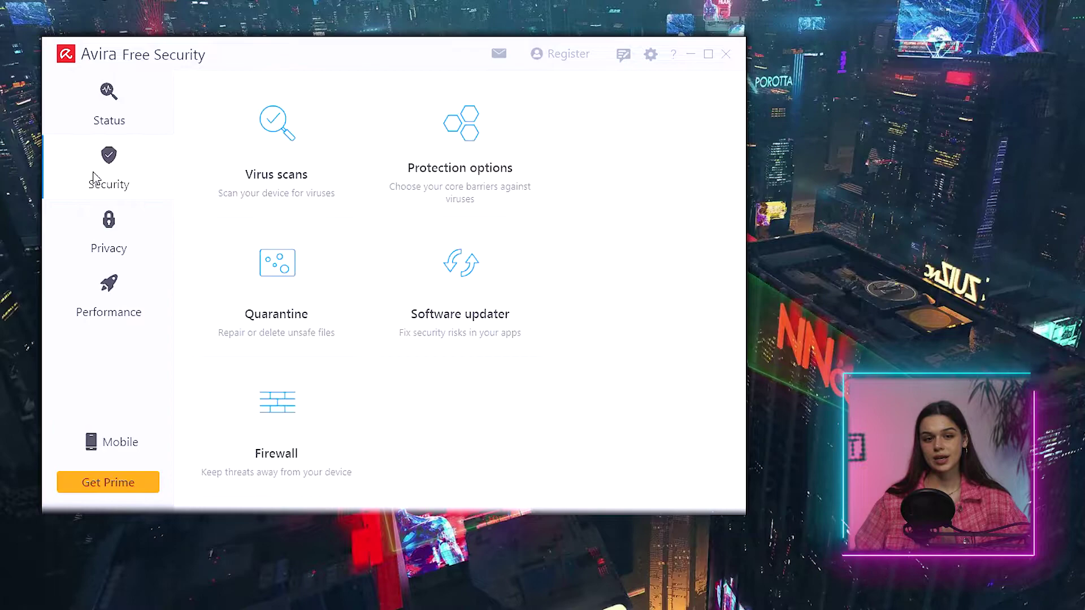
click(455, 140)
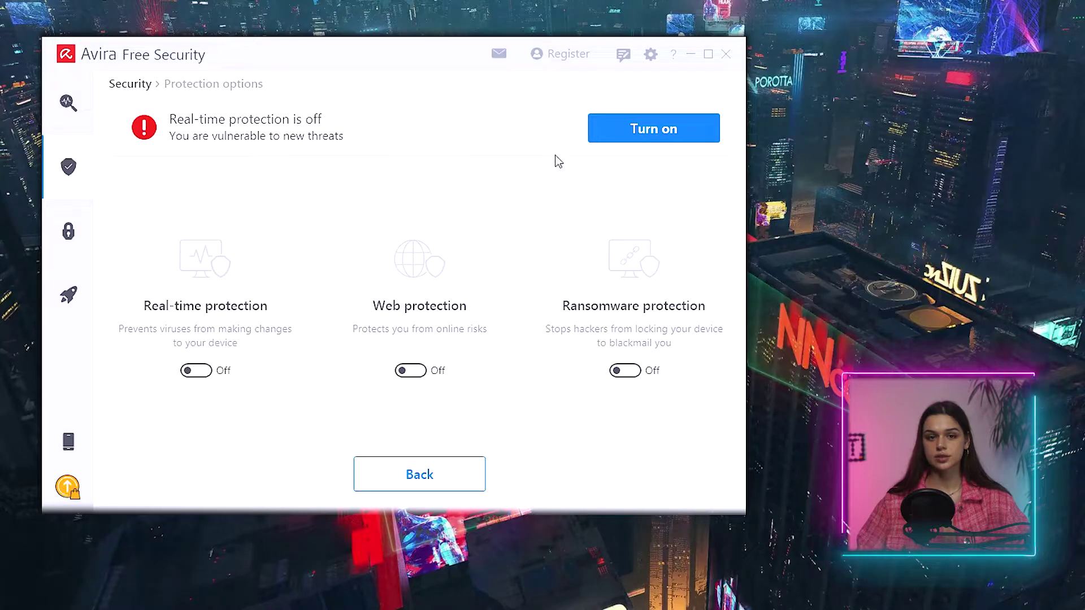
click(413, 370)
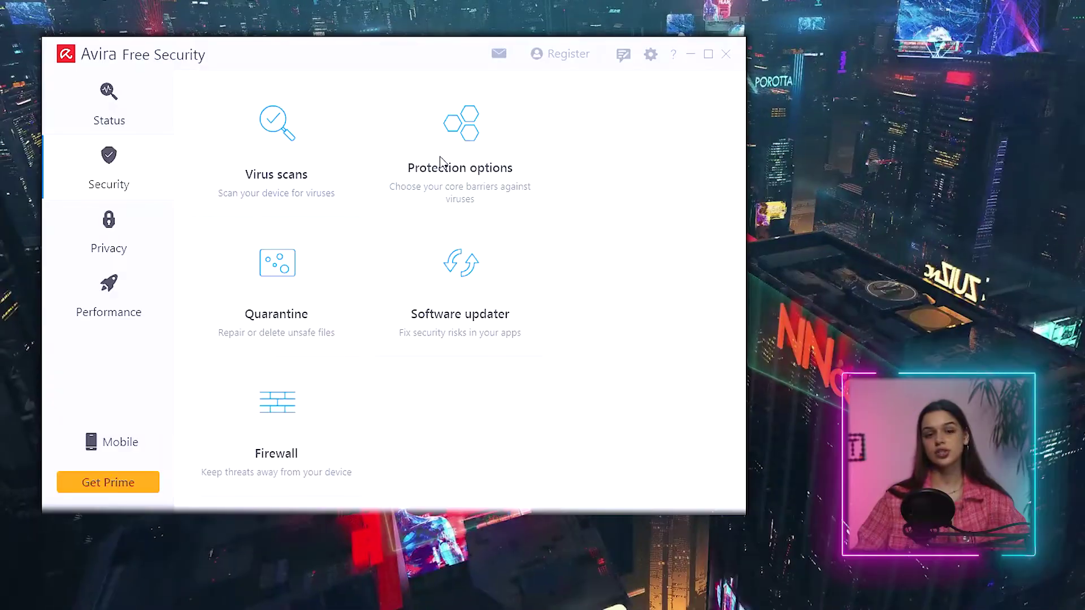
Step: Check the quarantine for unsafe files and run a full system virus scan
click(266, 270)
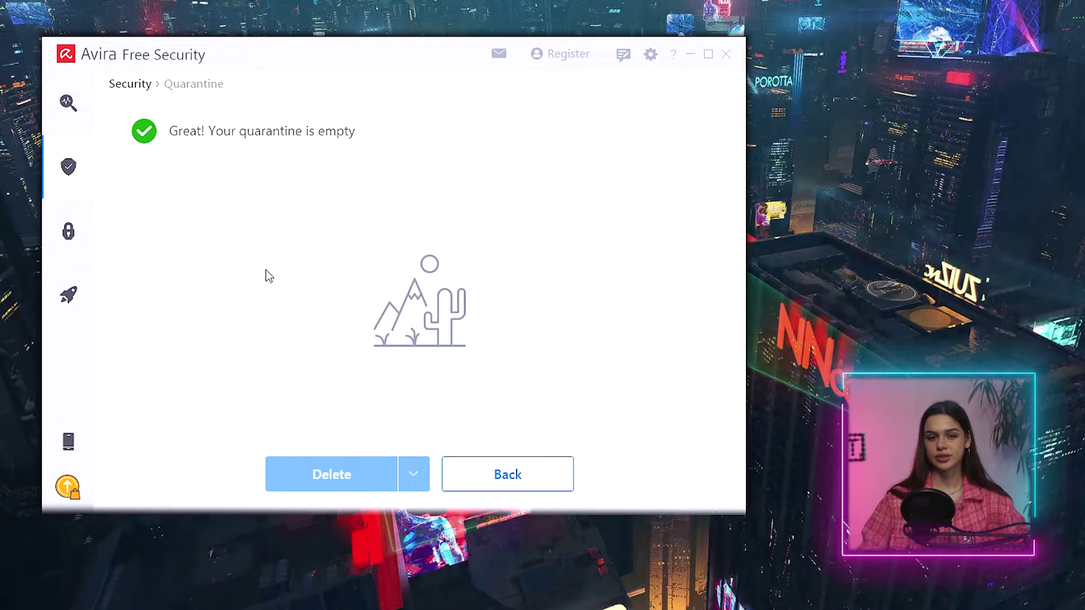
click(506, 471)
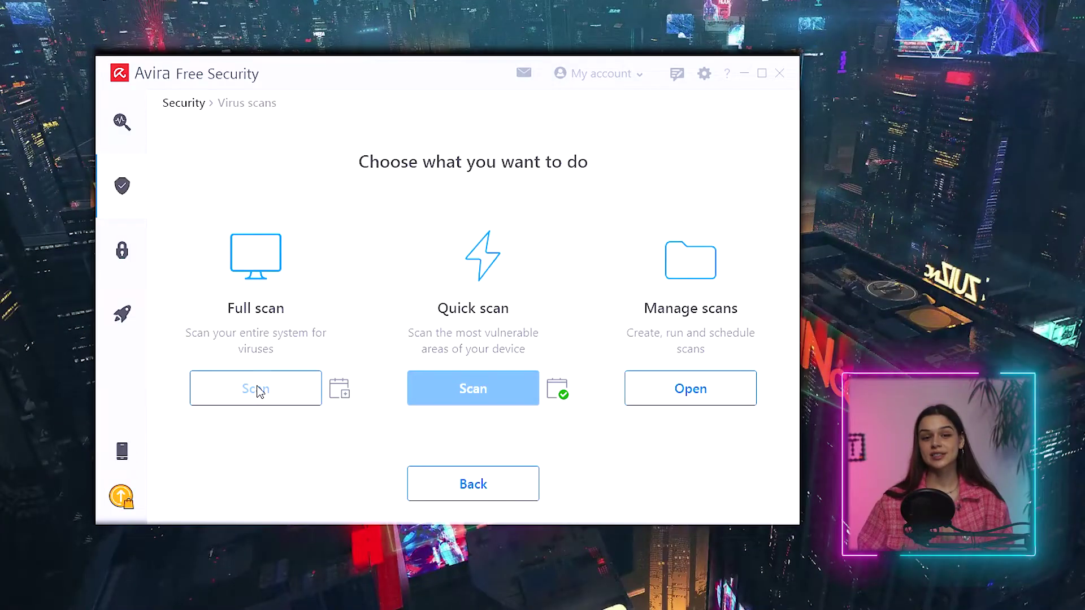
click(257, 390)
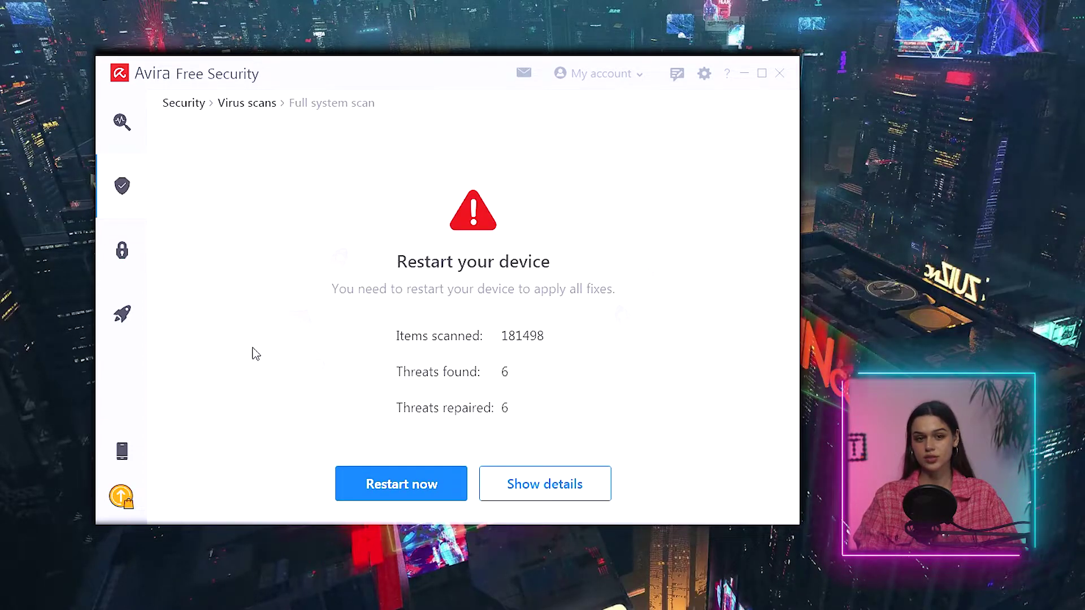
Step: Review the threat details of the completed full system scan, and run a quick scan
click(527, 492)
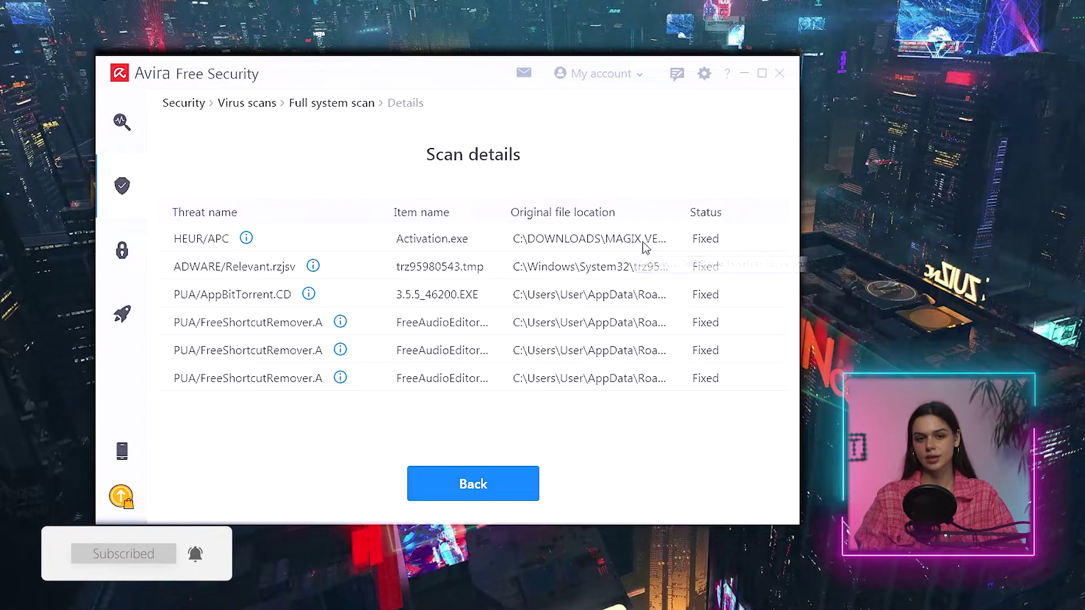
click(438, 487)
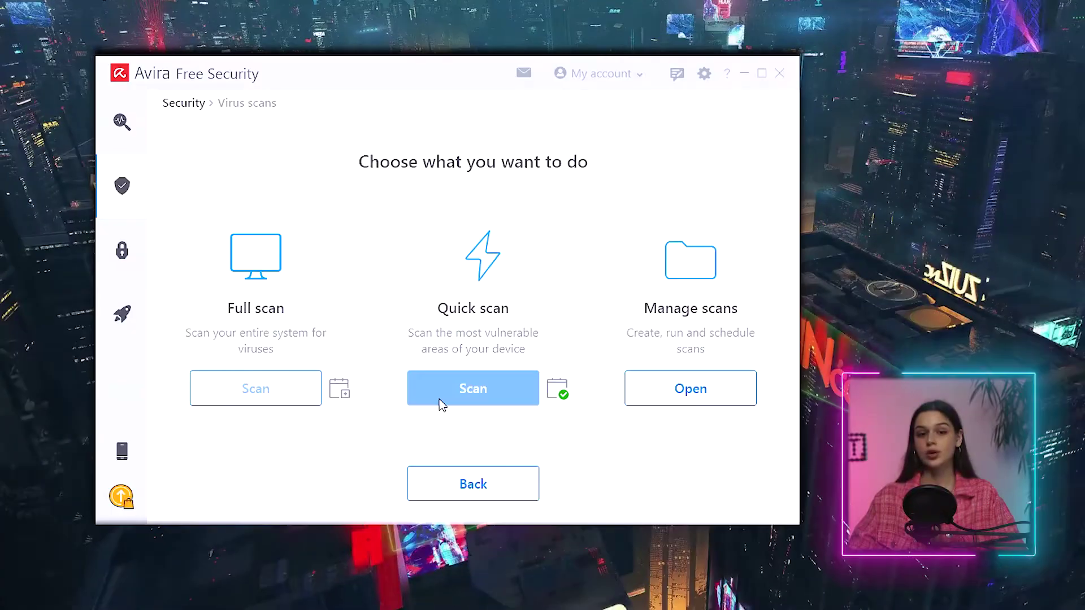
click(439, 398)
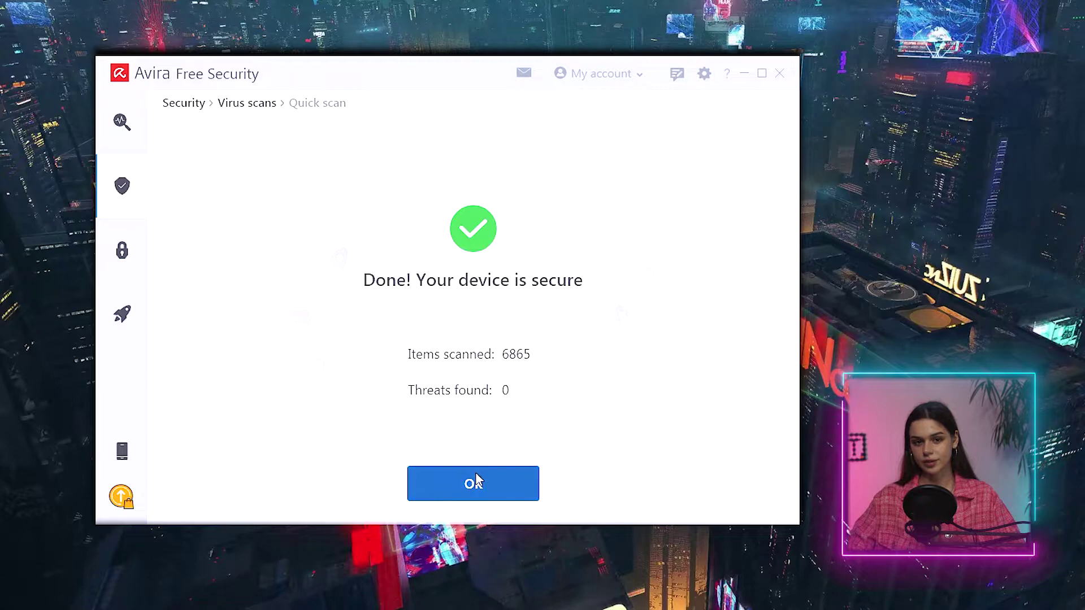
click(479, 476)
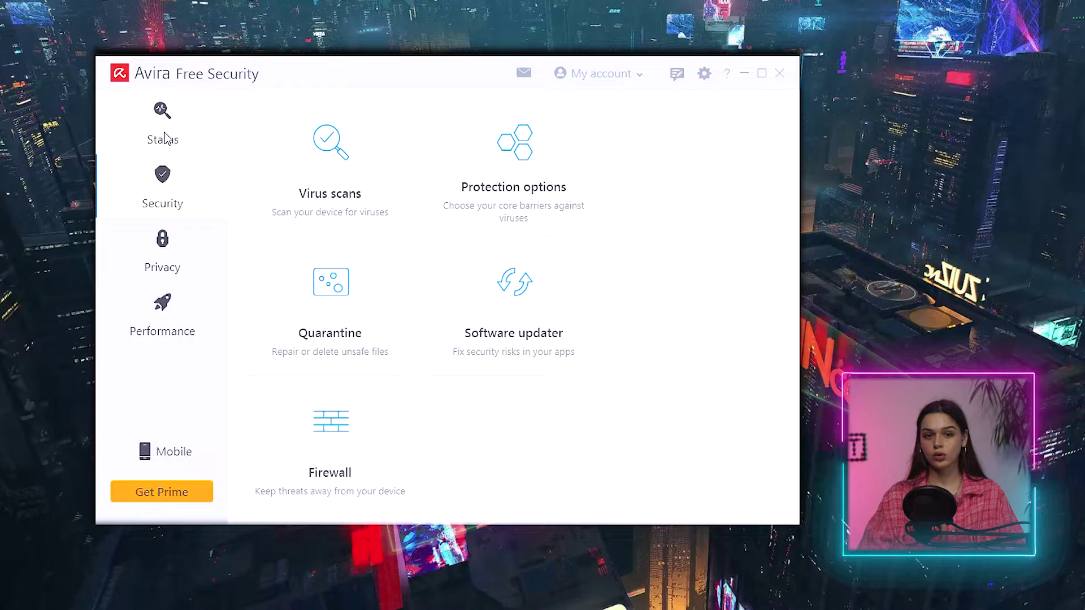
Step: Switch on Web protection in the protection options and check for antivirus updates from the status overview
click(557, 144)
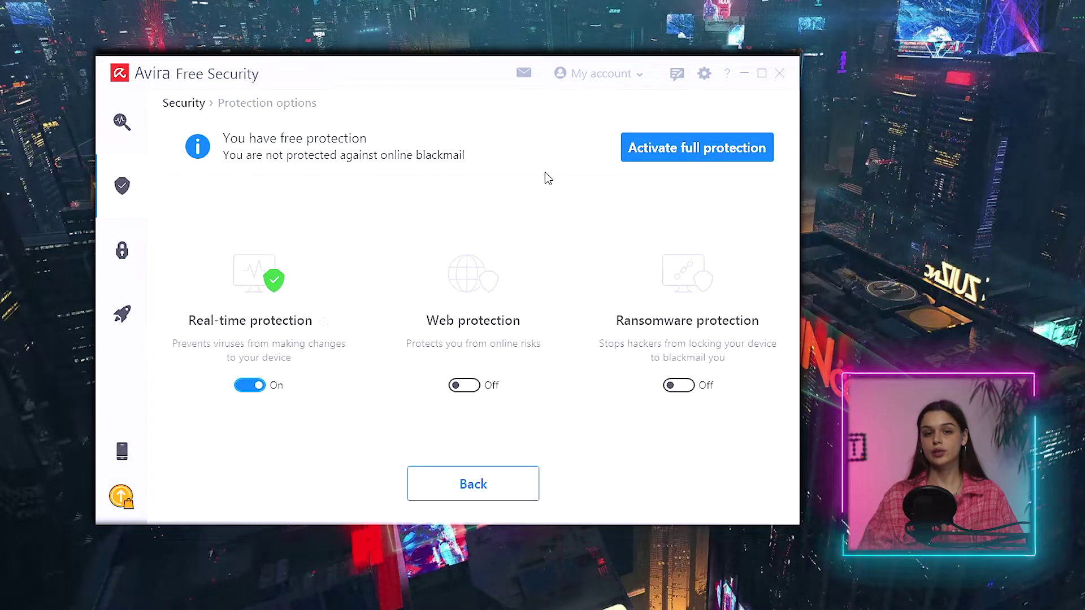
click(455, 386)
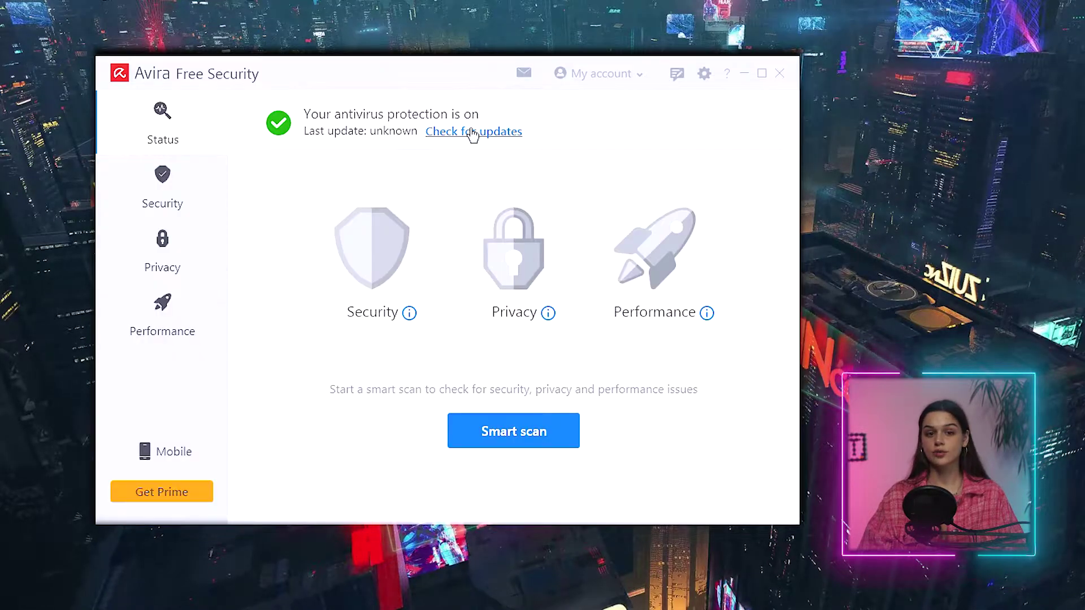
click(470, 129)
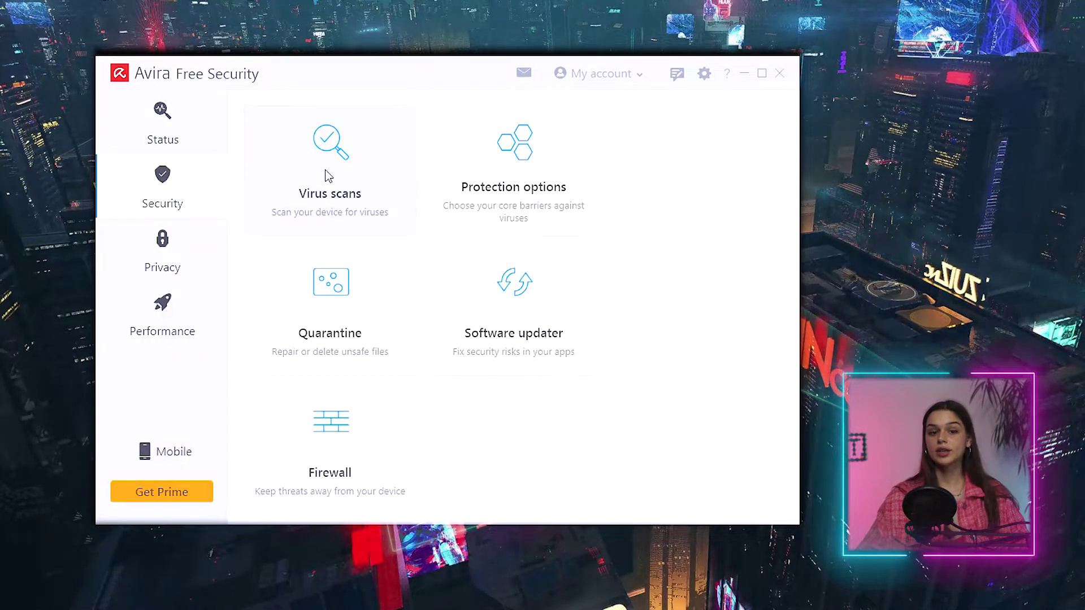
Step: Permanently delete the selected detected threats, including system201201.dat and trz95980543.tmp, from the quarantine
click(357, 306)
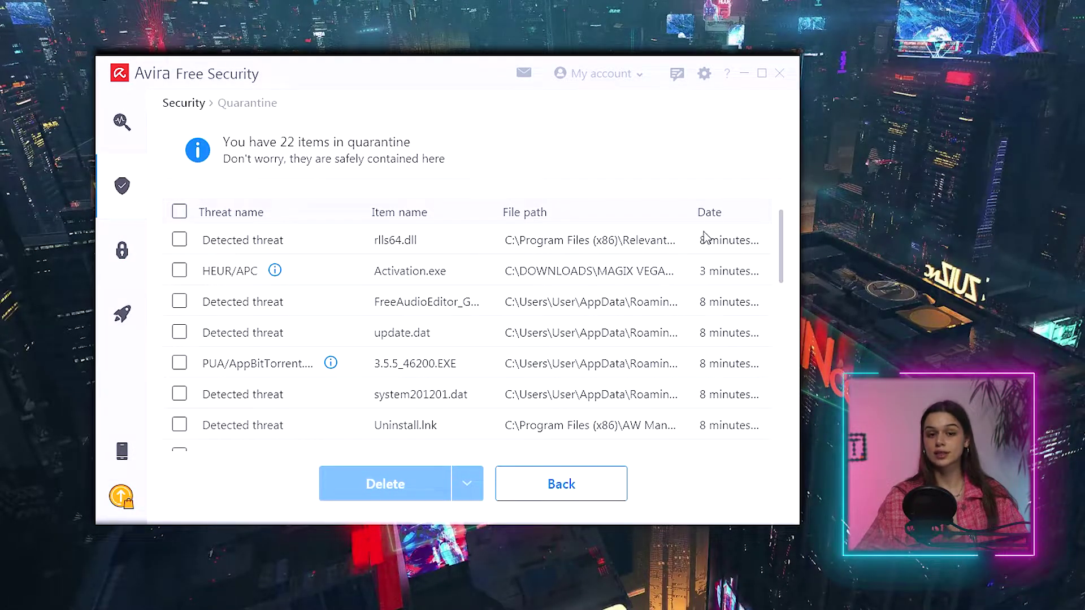
scroll(184, 300, down, 2)
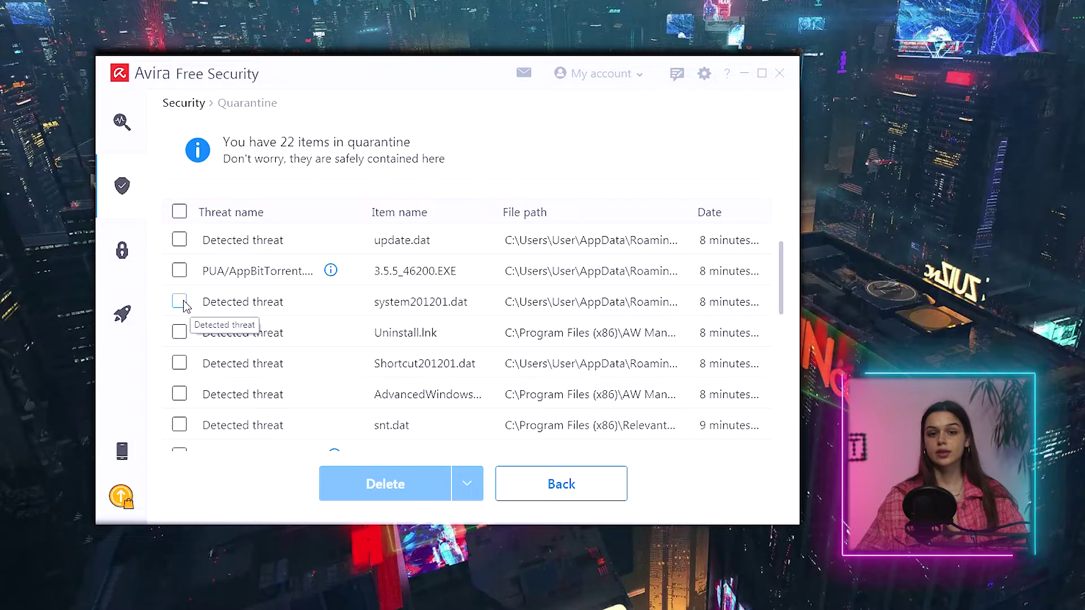
click(184, 301)
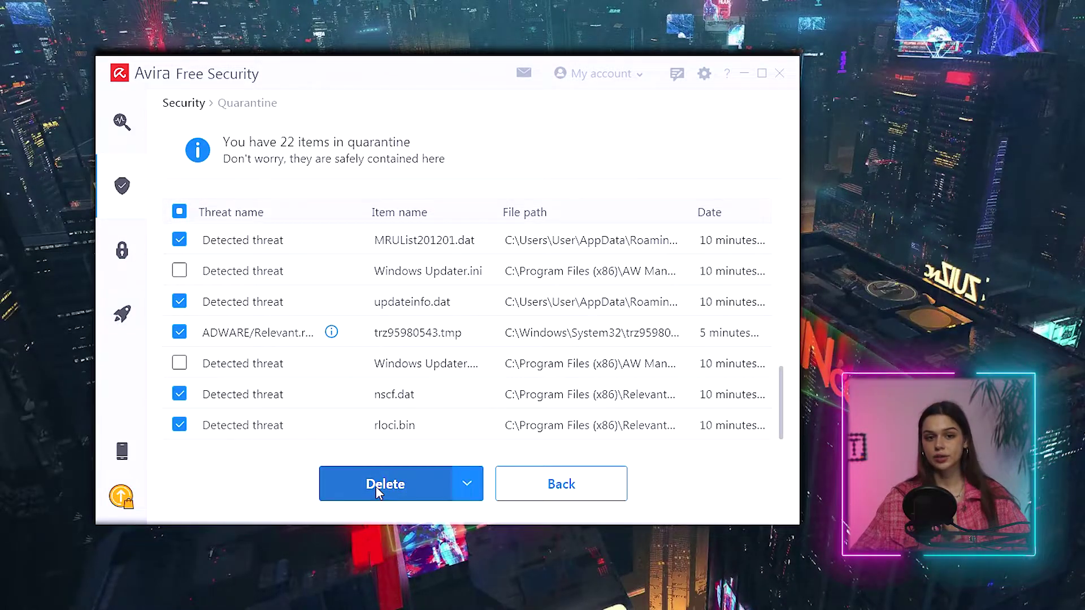
click(385, 484)
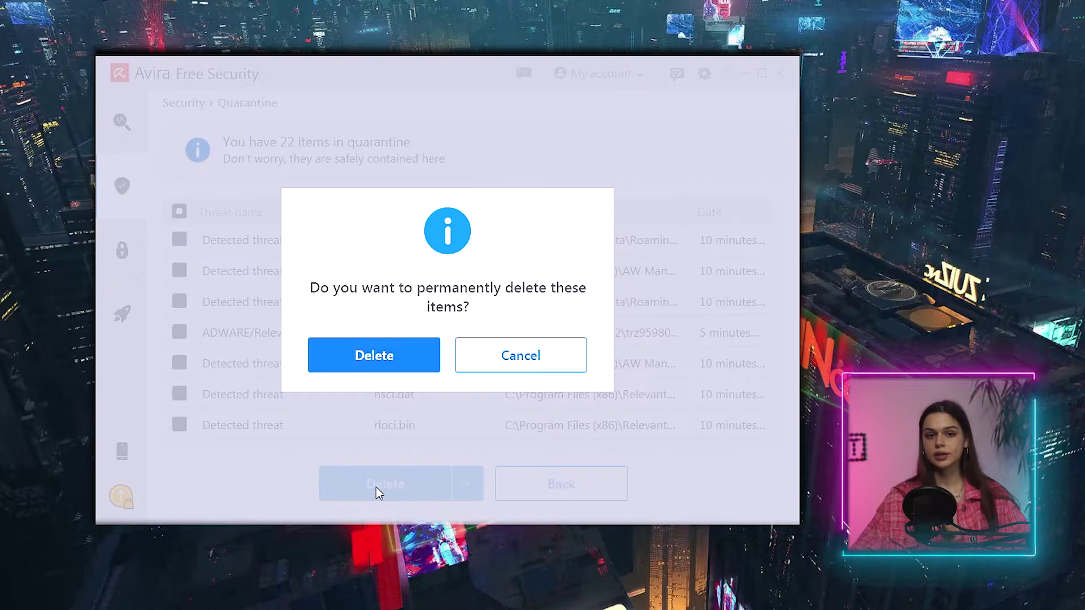
click(365, 371)
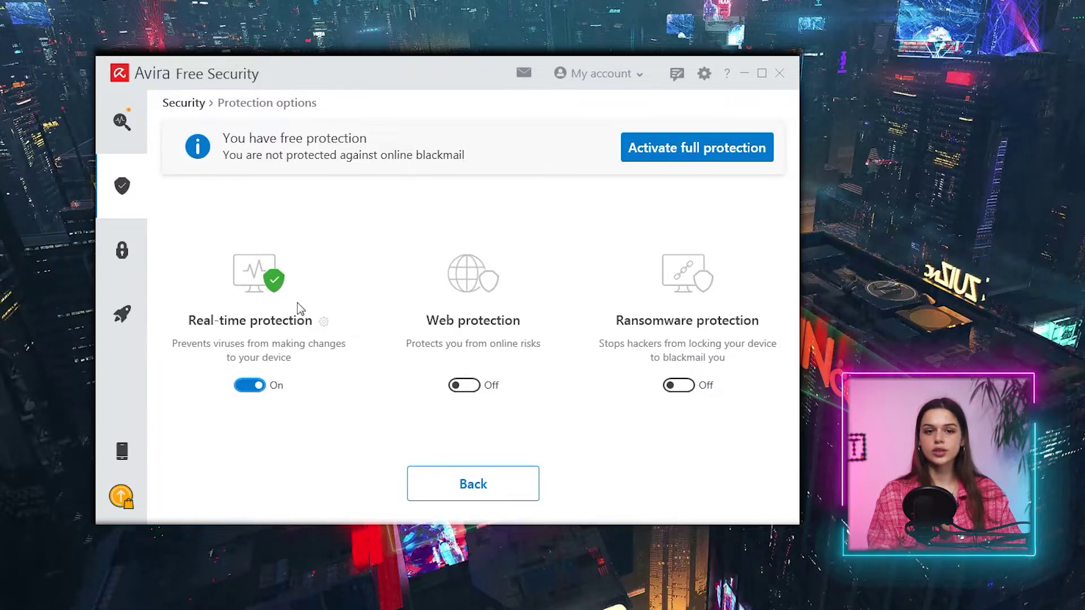
Step: Switch to the browser and examine EICAR's Anti Malware Testfile page, including its heading and the secure HTTPS download area
click(113, 141)
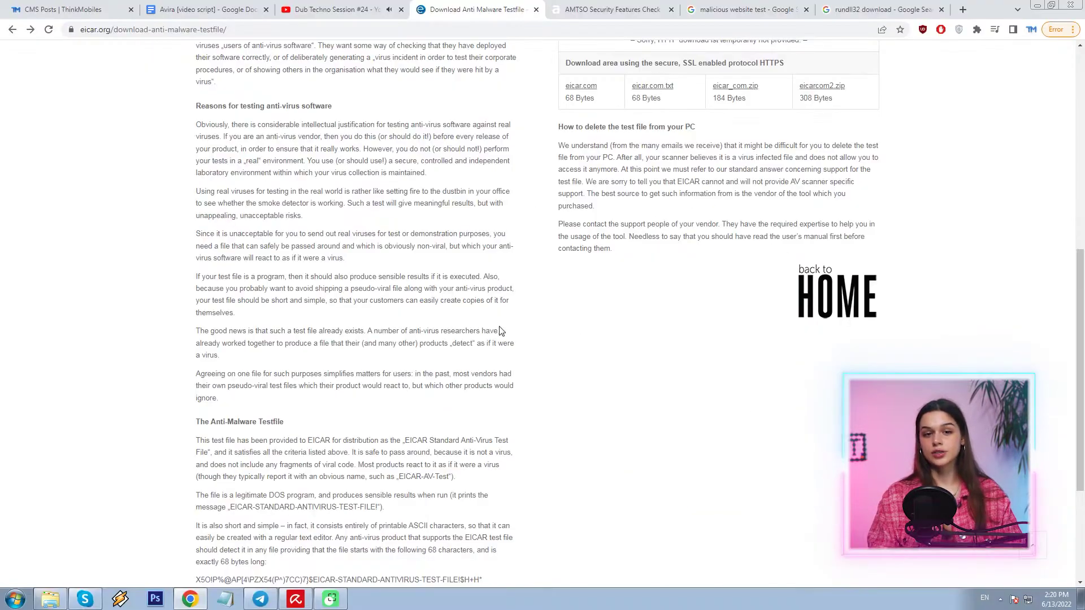
scroll(501, 328, up, 8)
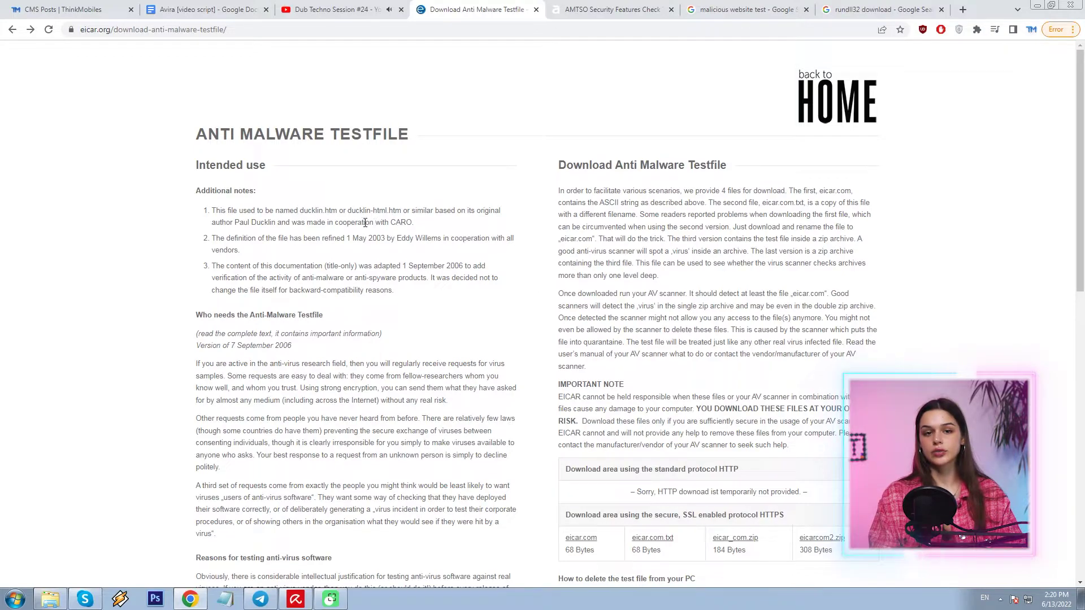
drag(200, 135, 424, 138)
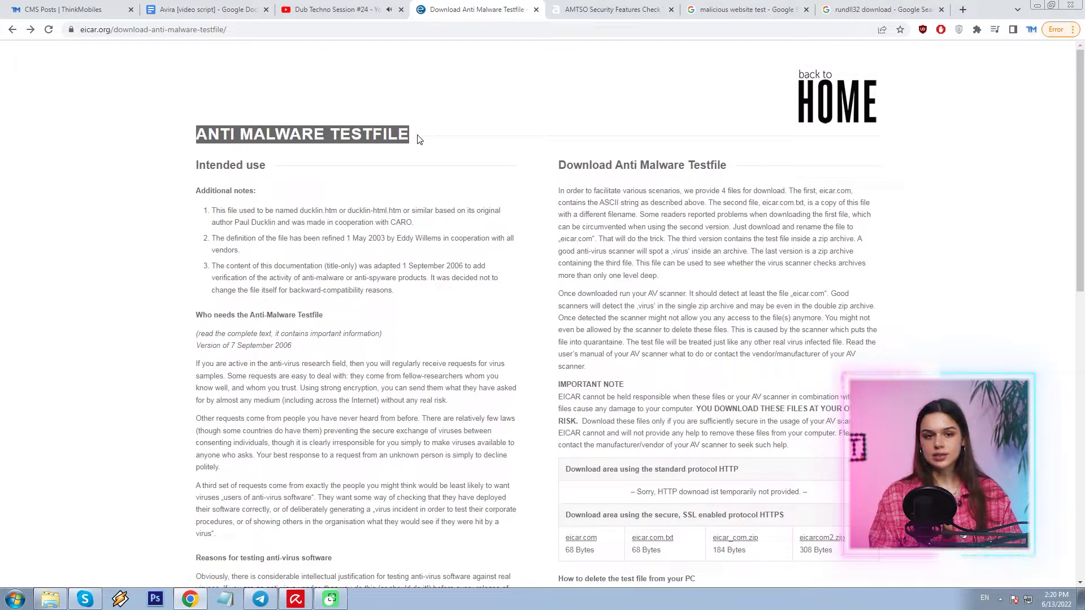
click(419, 139)
scroll(409, 172, down, 3)
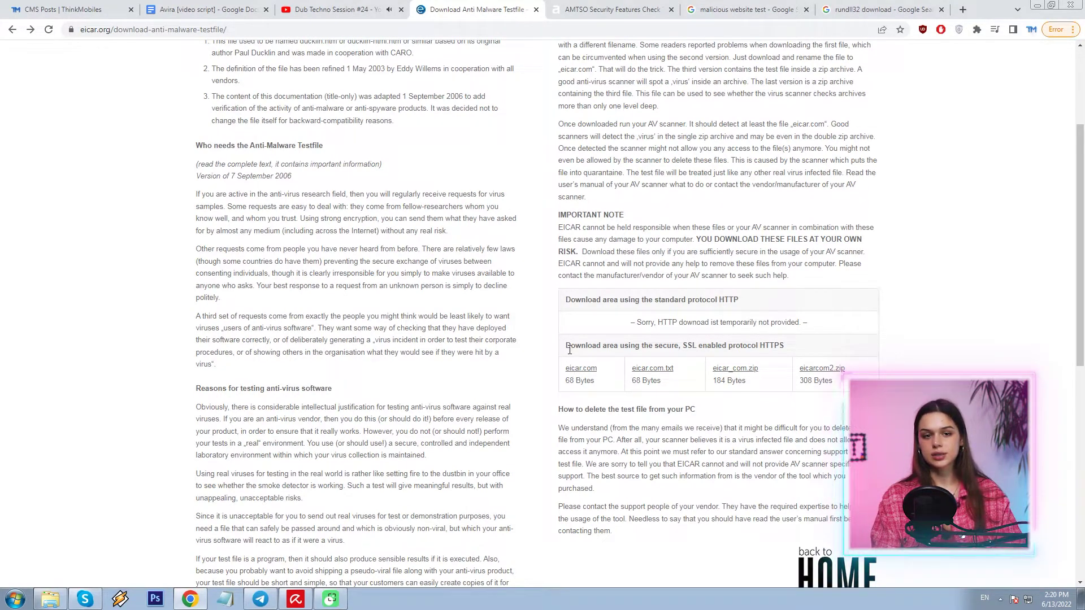
drag(683, 355, 753, 381)
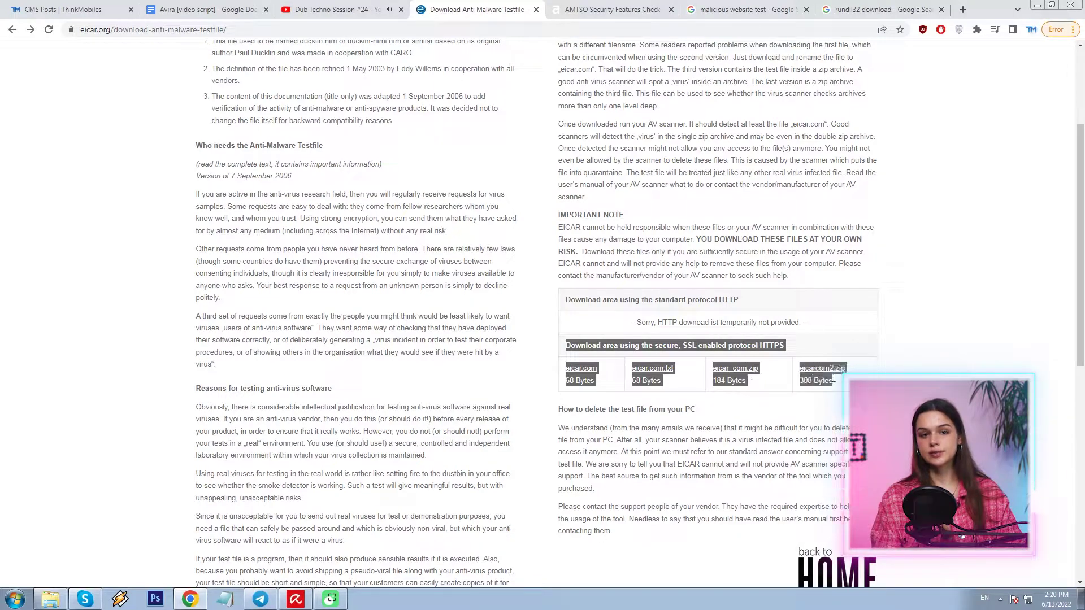
click(808, 395)
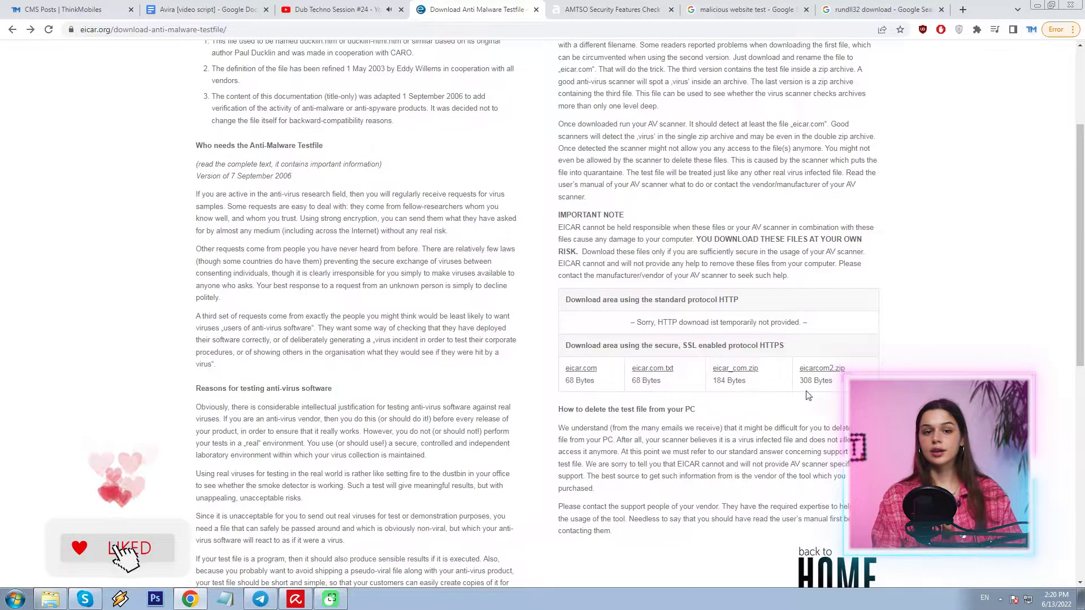
scroll(511, 415, down, 2)
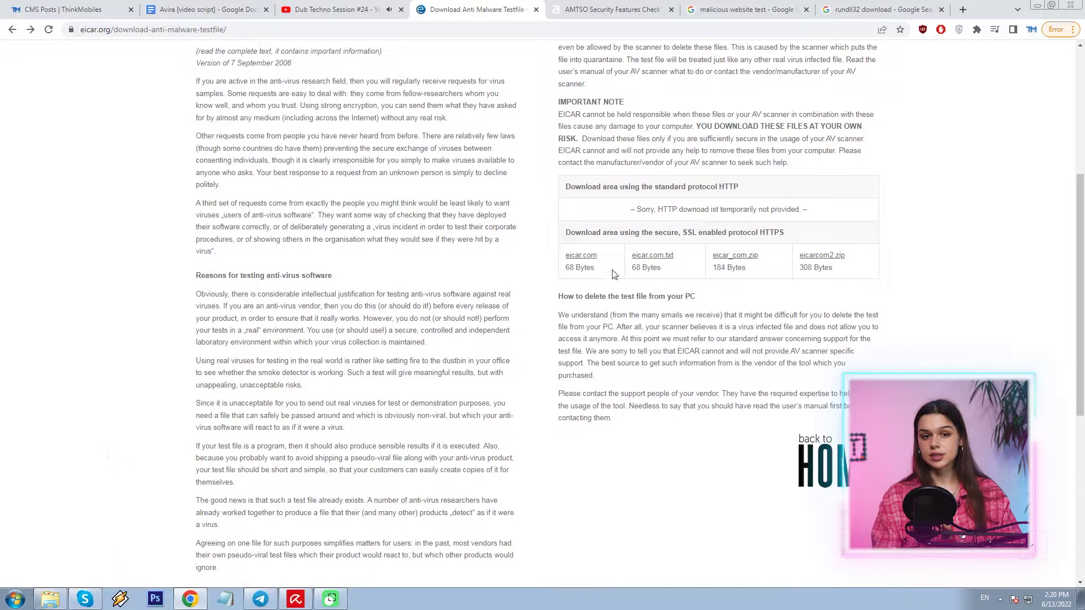
Step: Try to save the eicar.com test file from the HTTPS download area to the Desktop, accepting the User folder instead
right_click(577, 260)
click(607, 310)
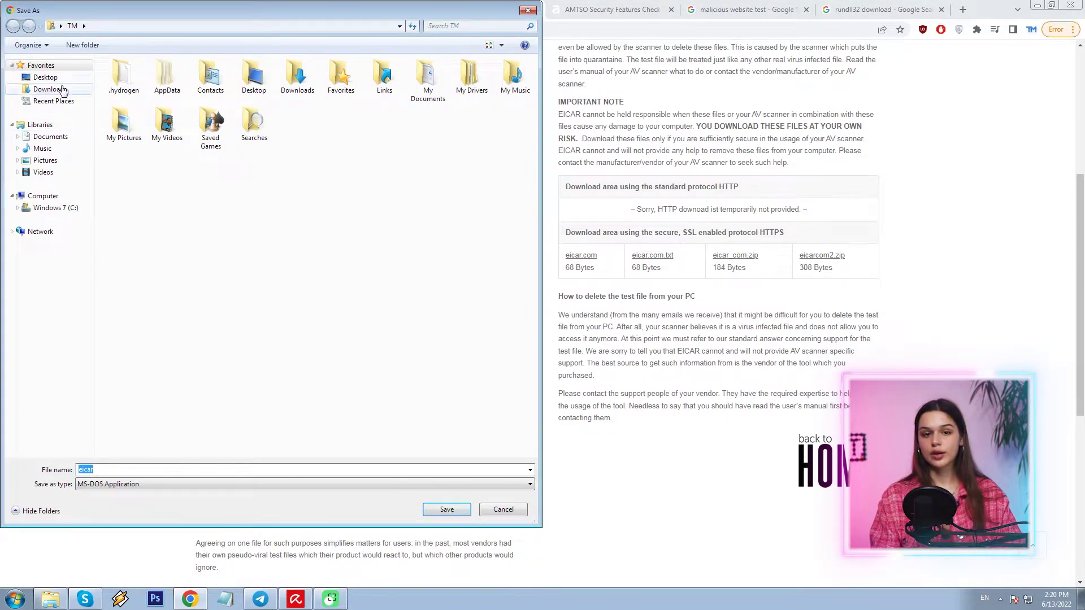
click(45, 78)
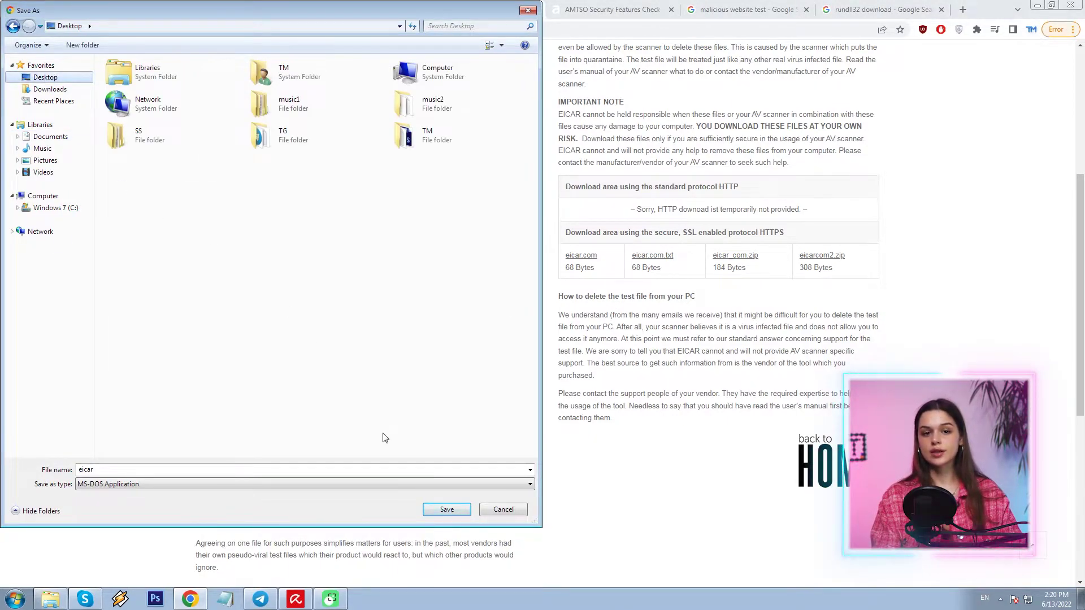
click(446, 510)
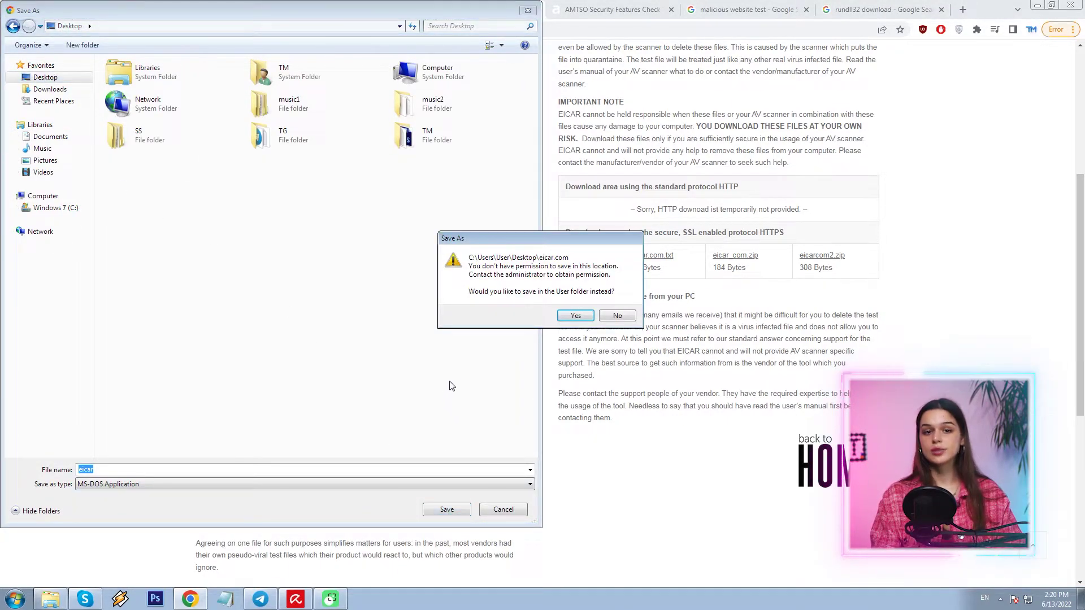
click(574, 316)
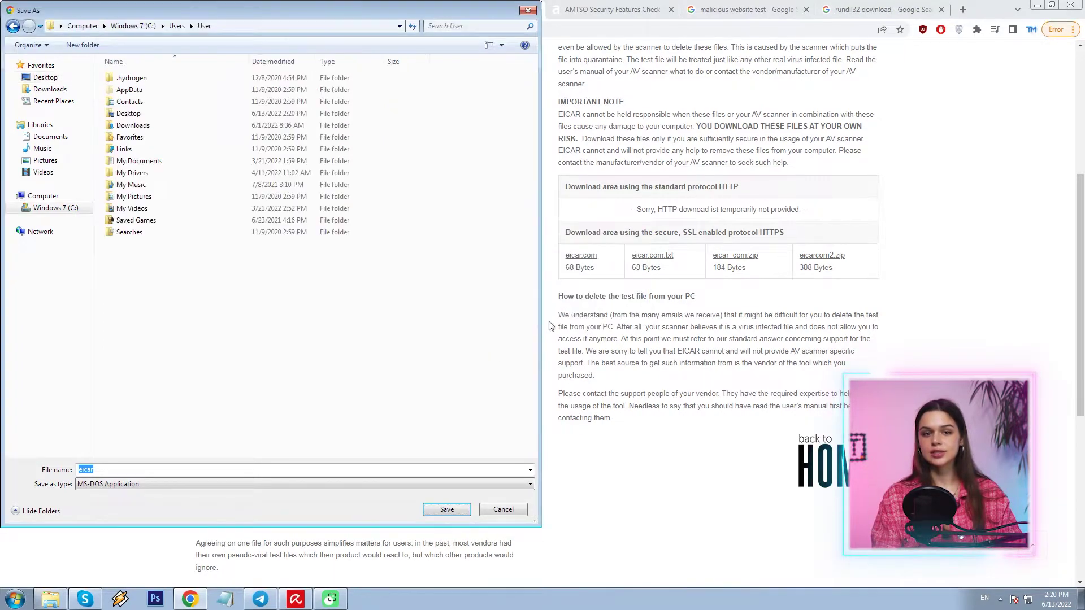
Step: Try repeatedly to save the eicar test file in the User folder
key(Return)
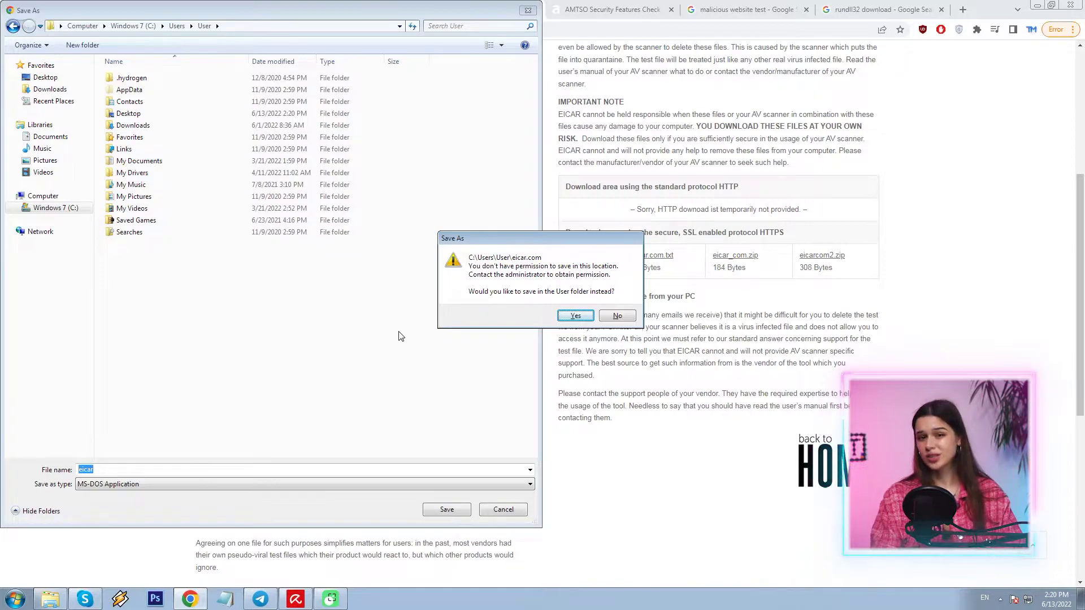
key(Return)
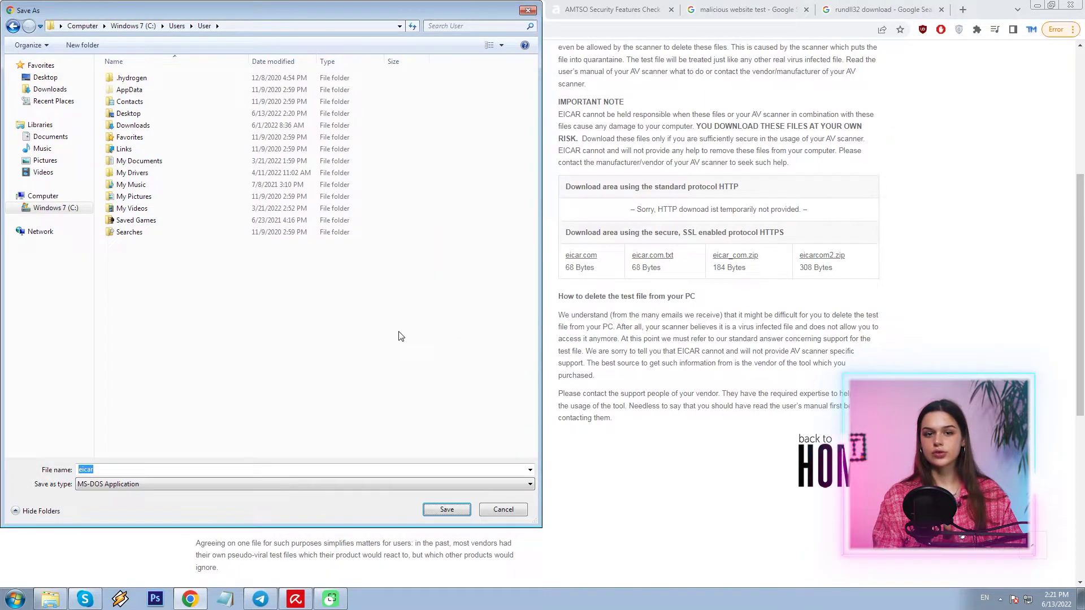
key(Return)
key(Return)
key(Return)
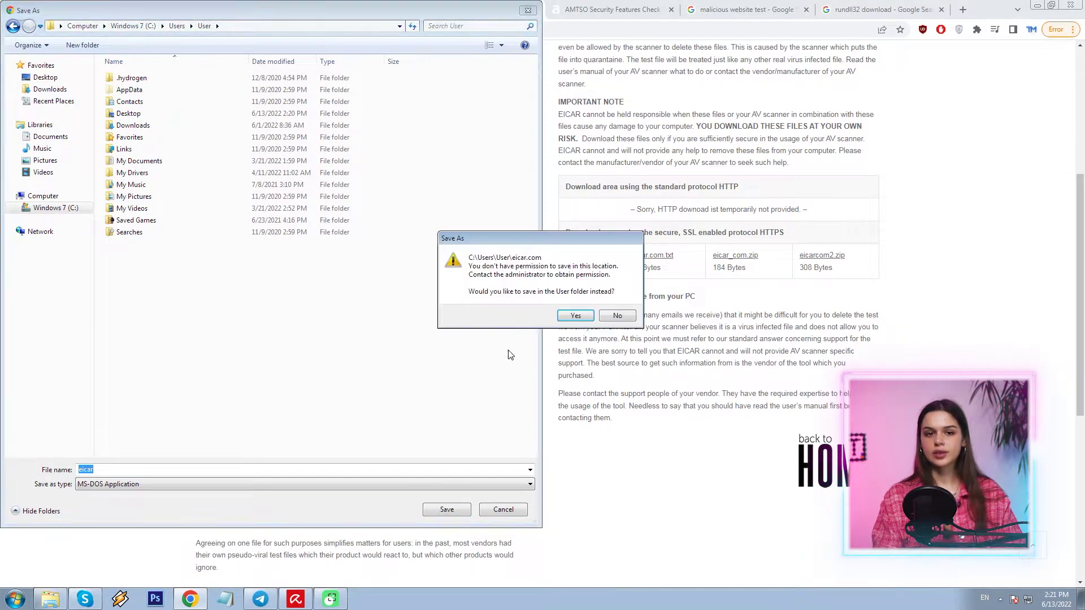
click(567, 320)
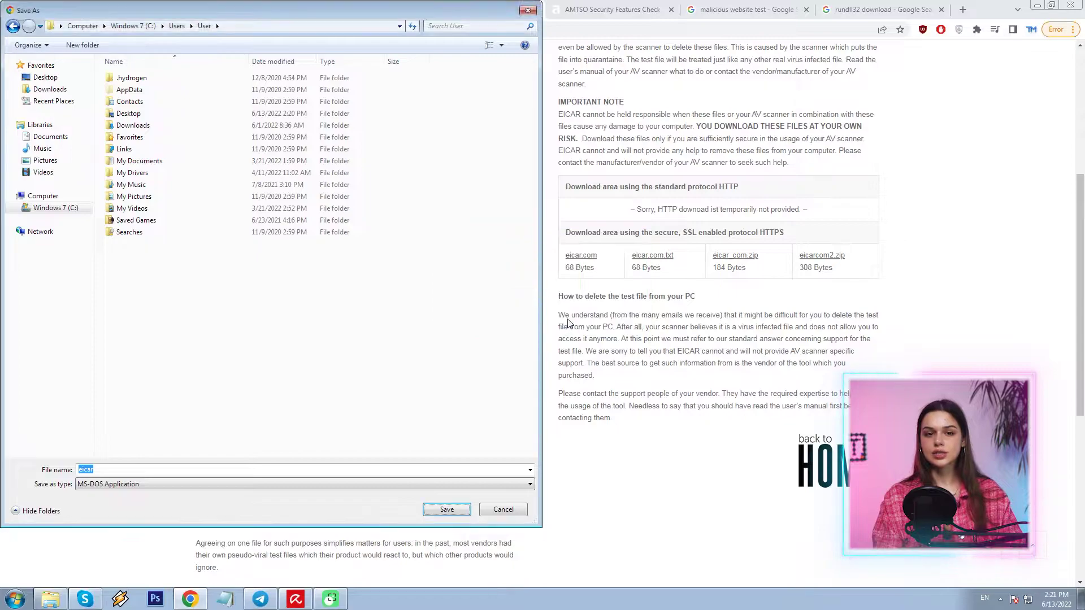
click(442, 510)
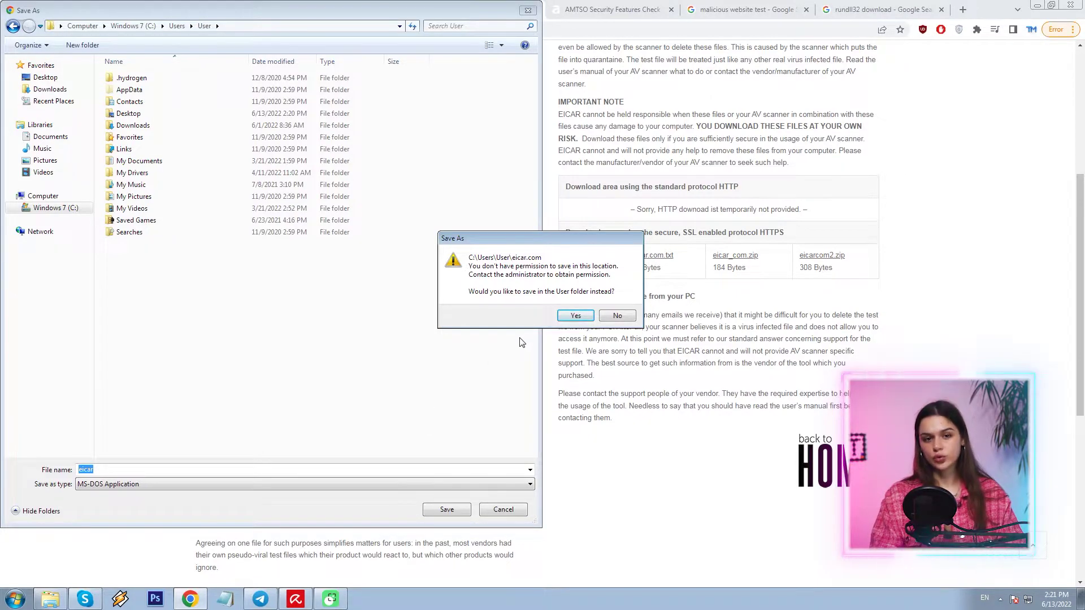
click(558, 318)
Step: Save the eicar test file in the C: drive's Users folder instead
key(alt+Up)
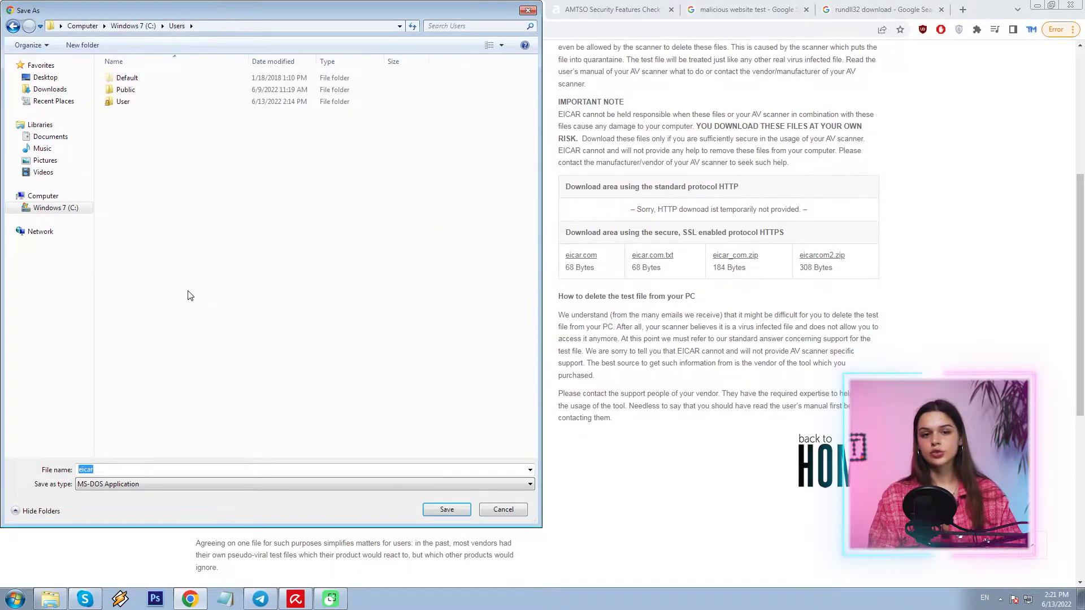
click(444, 509)
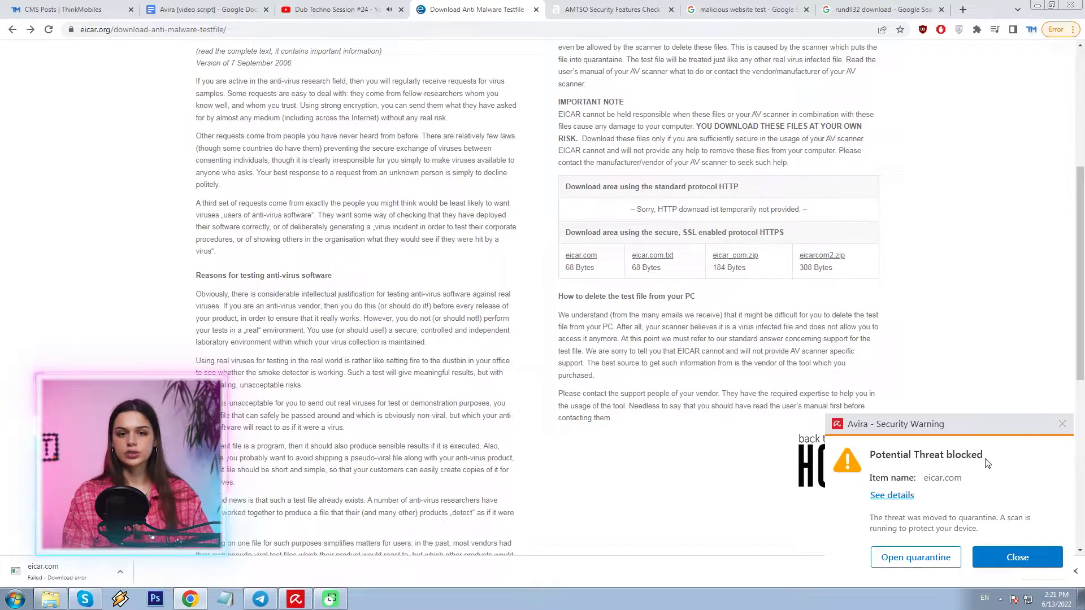
Step: View the details of the blocked eicar.com threat and open the quarantine from the Avira security warning
click(891, 496)
click(455, 188)
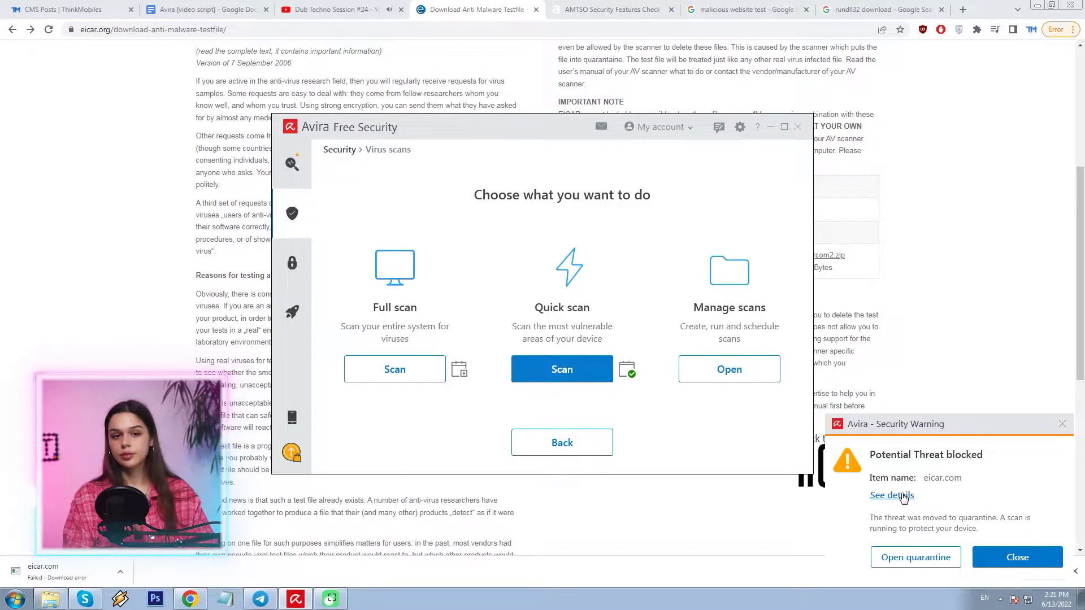
click(892, 495)
click(915, 557)
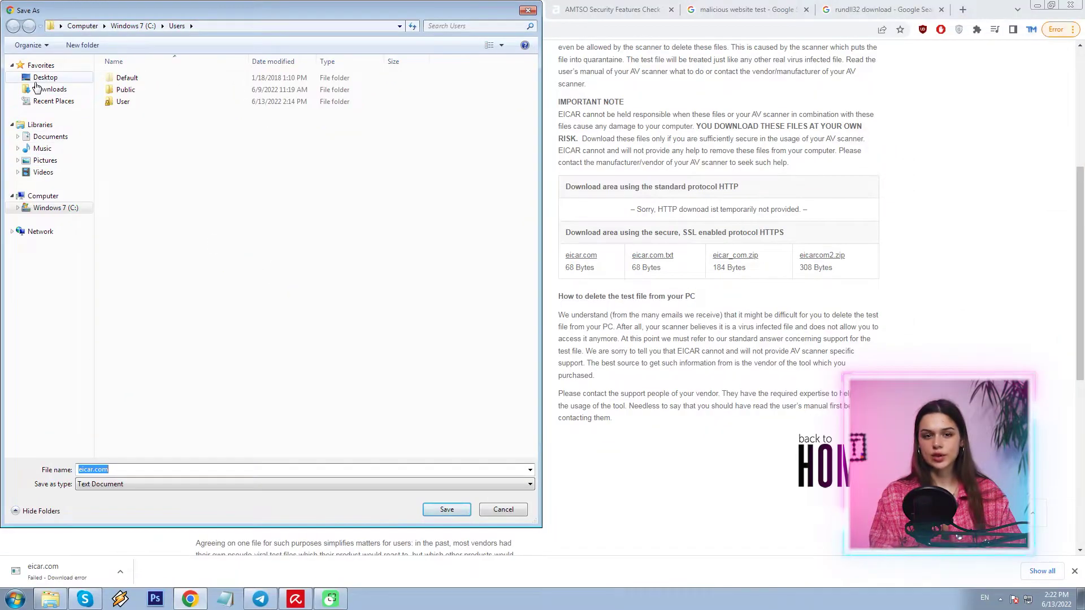
Step: Download the remaining EICAR test files, saving eicar.com.txt to the Desktop along with the eicar_com.zip and eicarcom2.zip archives
click(36, 80)
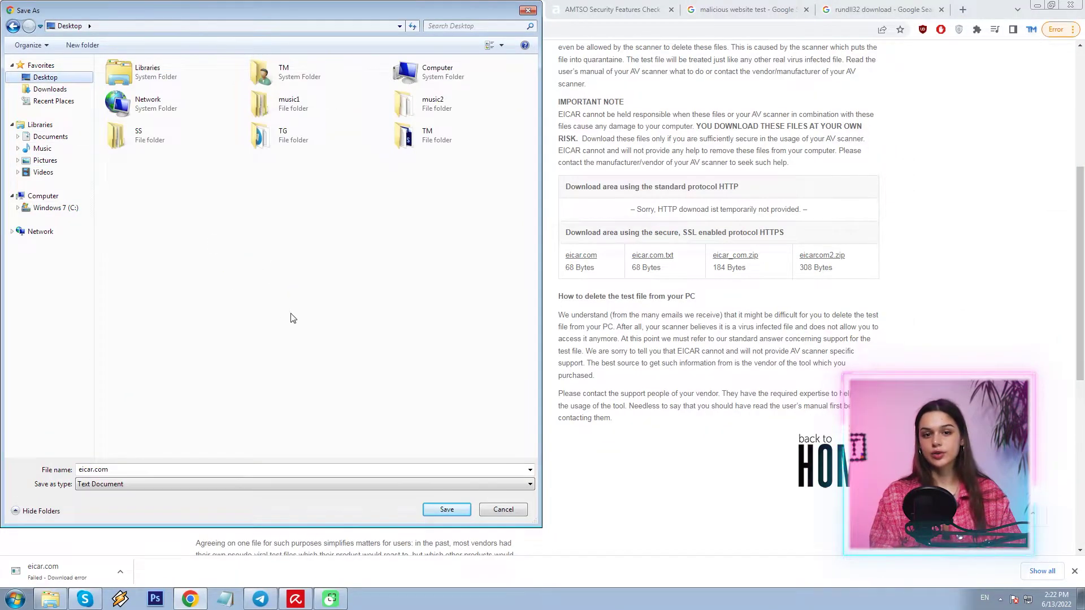
key(Return)
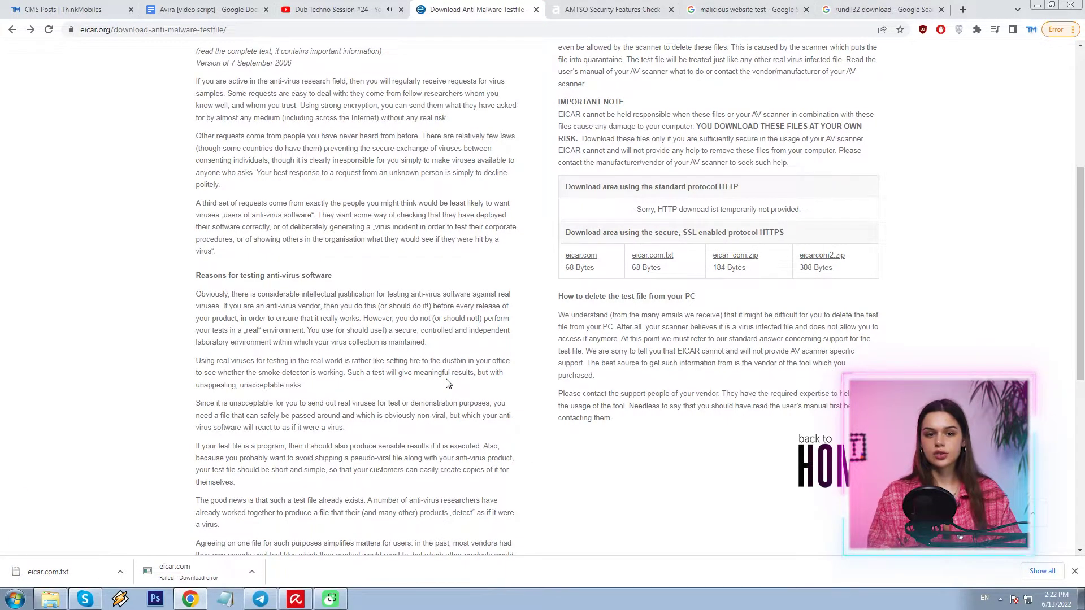
right_click(729, 257)
click(757, 310)
right_click(815, 256)
click(860, 310)
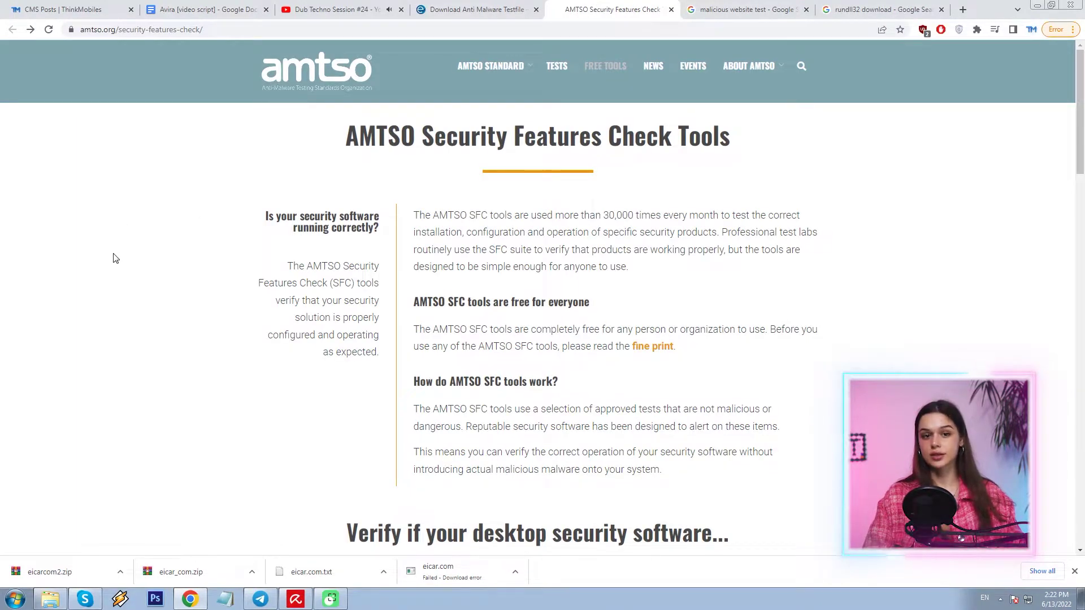
Step: Launch the AMTSO test for manually downloaded malware and cancel its failed eicar.com download
scroll(548, 226, down, 6)
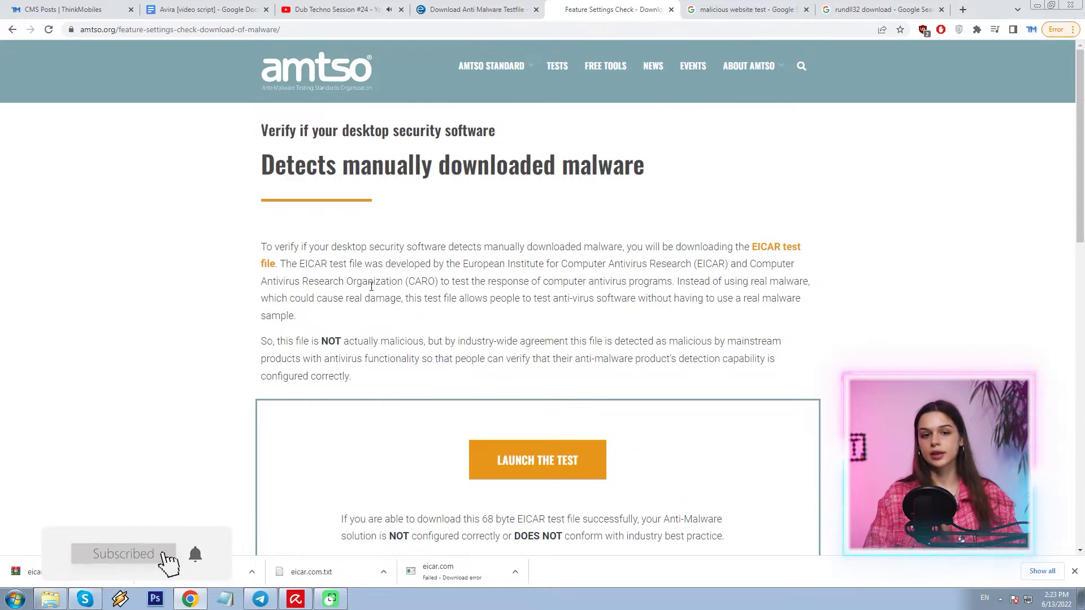
scroll(238, 269, down, 1)
scroll(189, 268, up, 1)
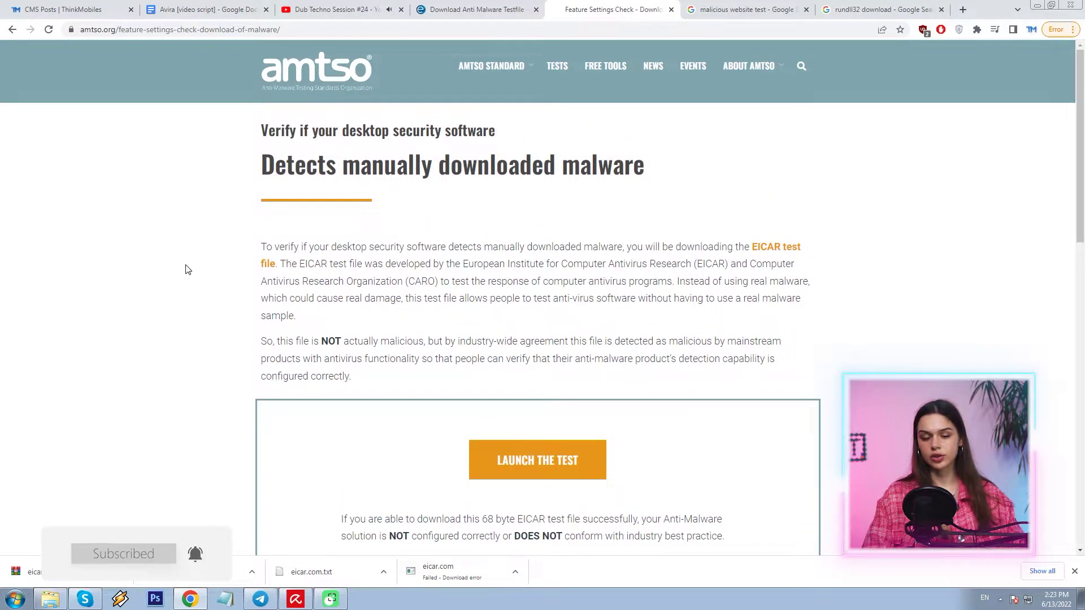
scroll(189, 269, down, 1)
scroll(185, 274, down, 1)
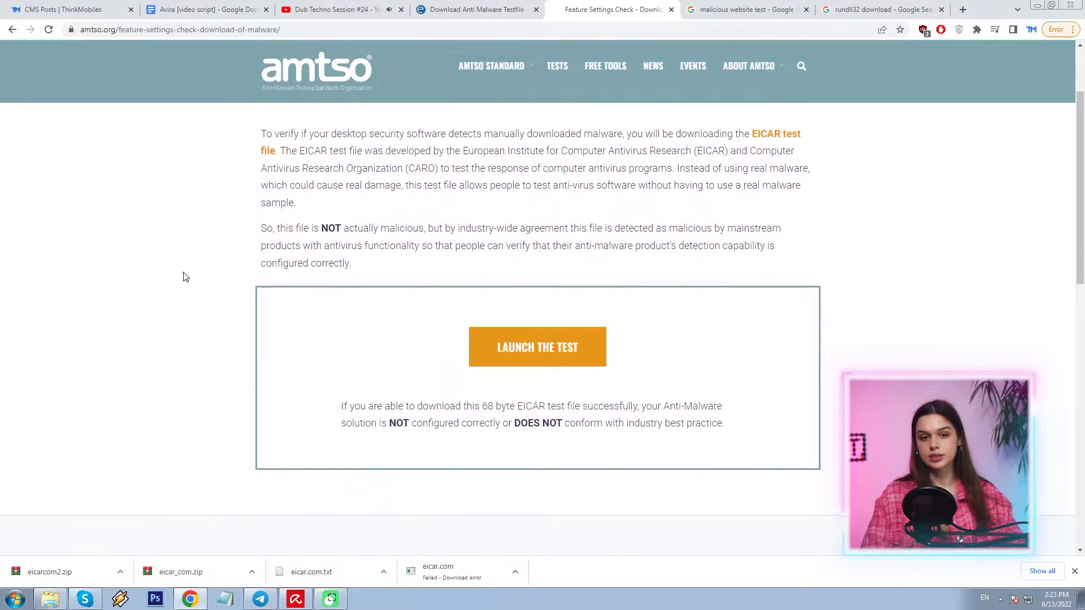
click(588, 346)
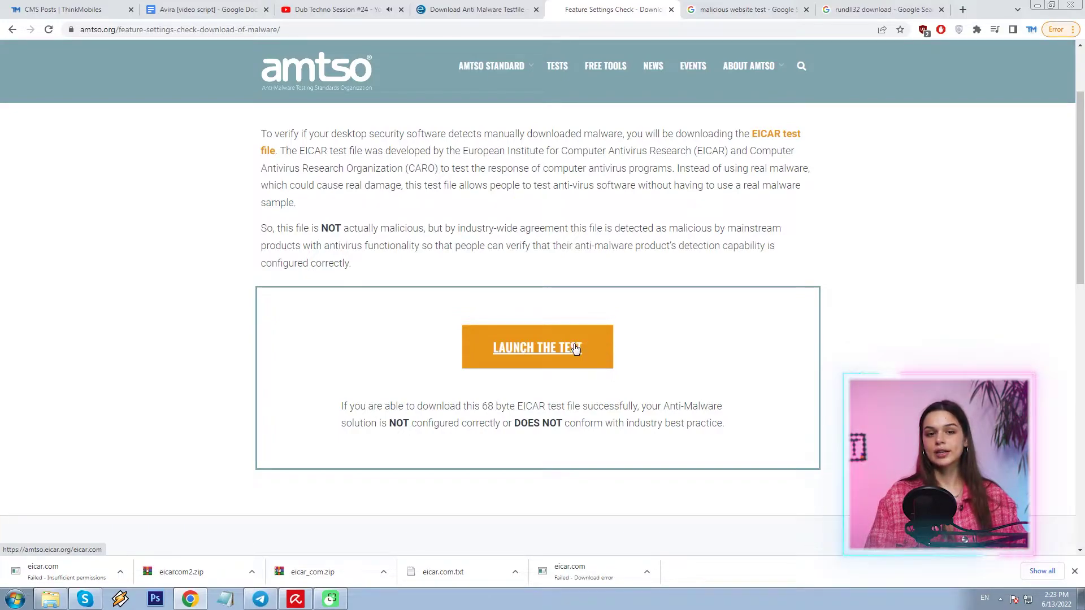
scroll(540, 338, down, 1)
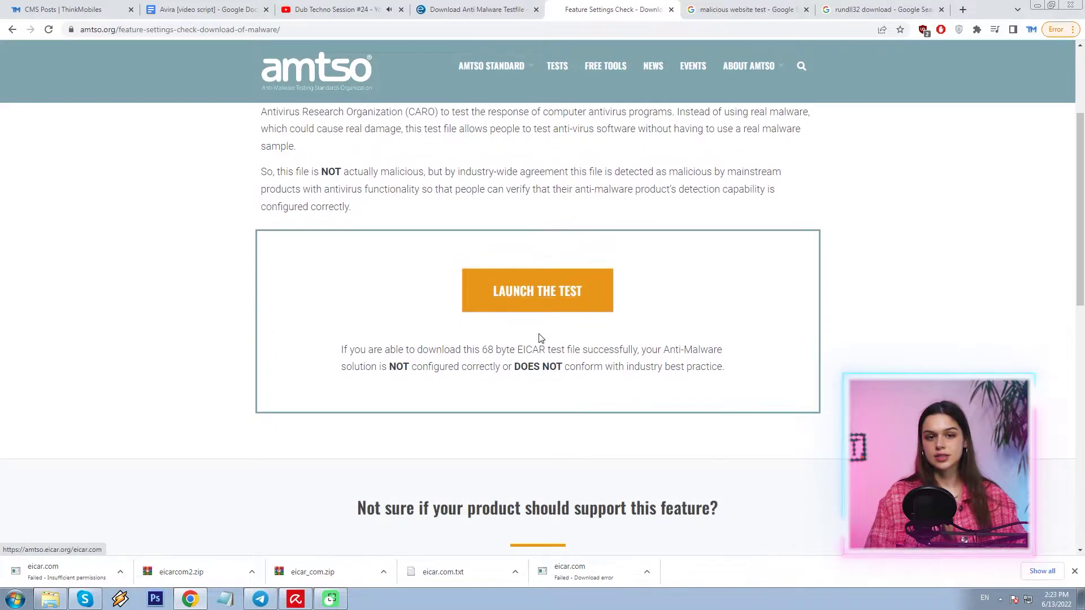
click(120, 573)
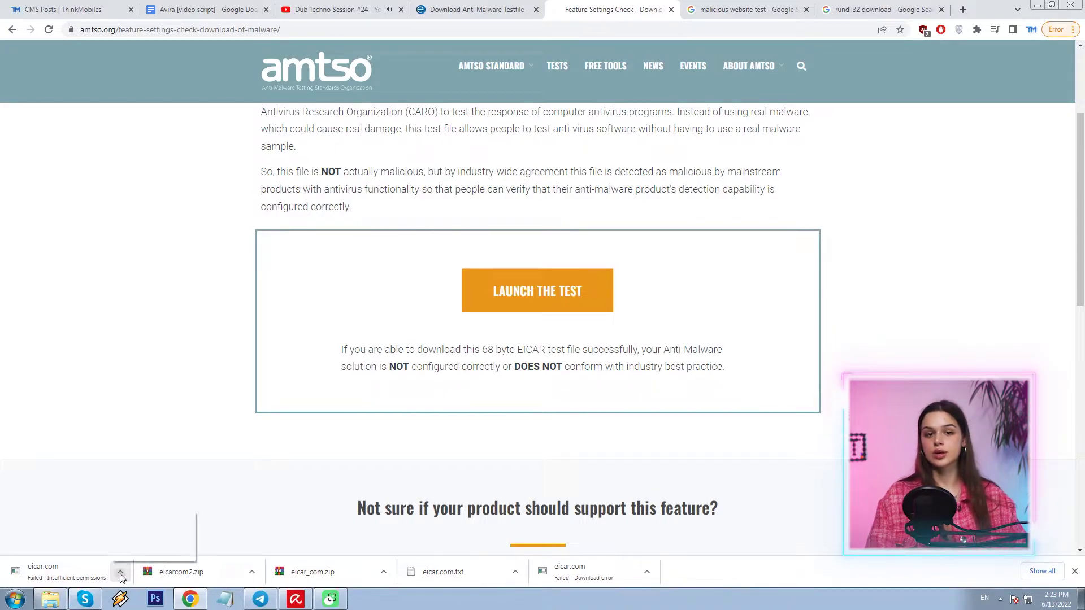
click(133, 553)
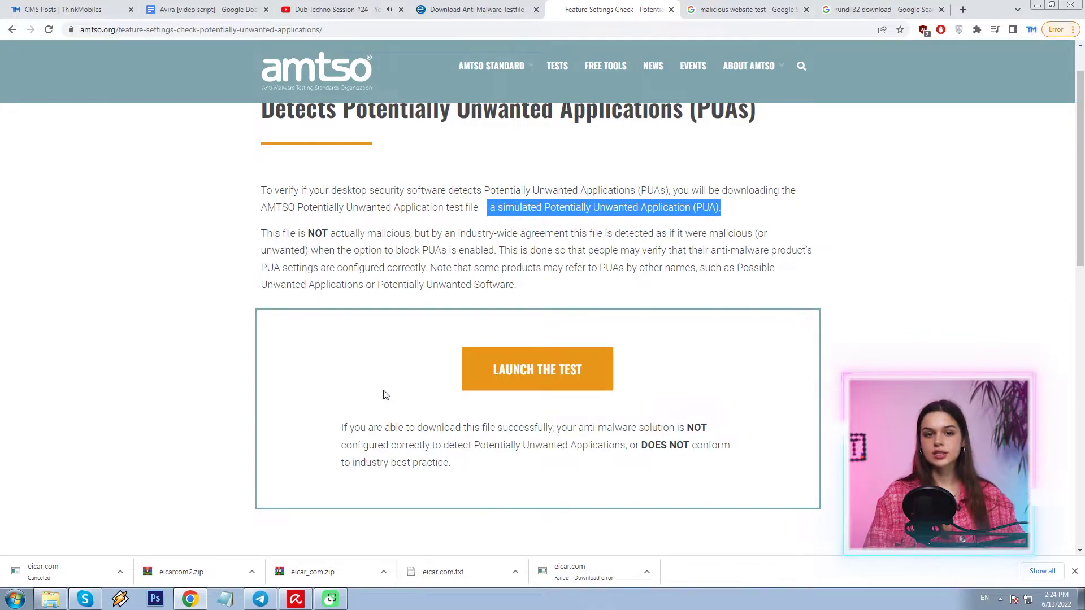
Step: Save the AMTSO Potentially Unwanted Application test file from its launch link
right_click(498, 382)
click(545, 430)
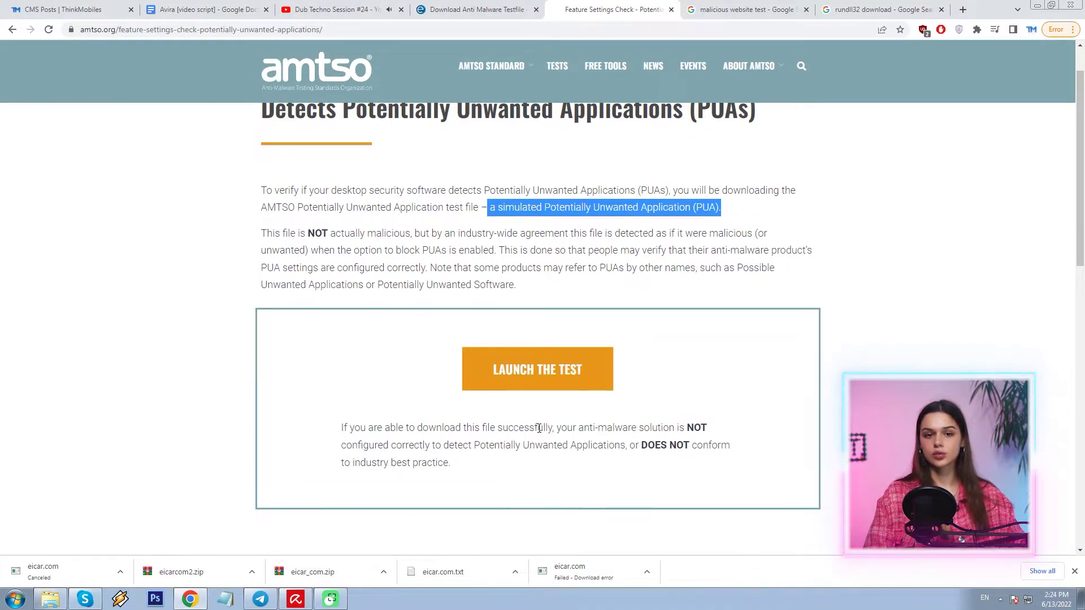
key(Return)
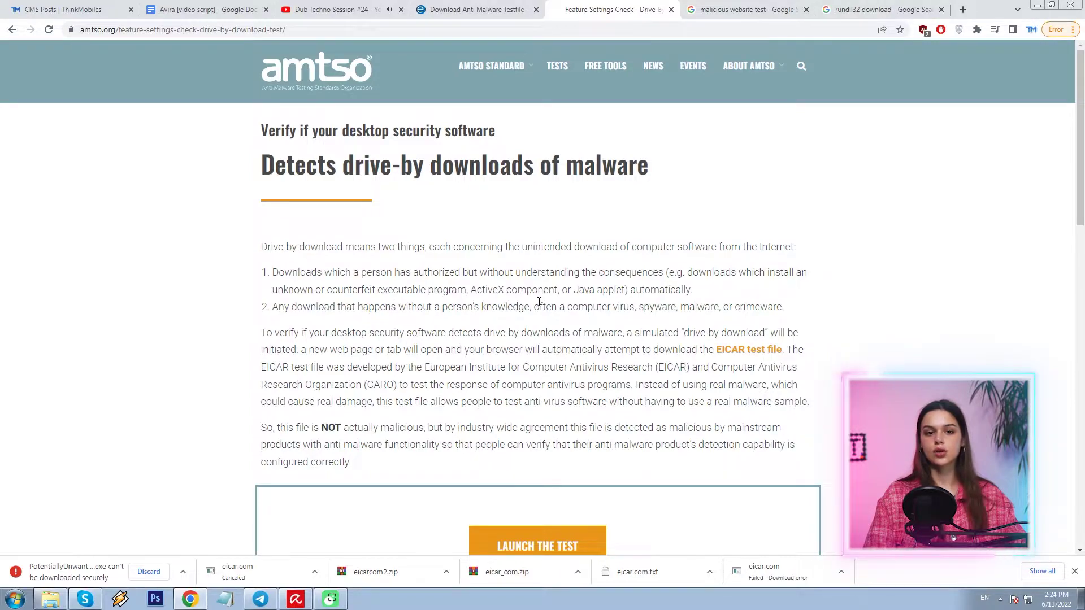
Step: Read the description of the AMTSO drive-by download check and launch the test
scroll(653, 303, down, 1)
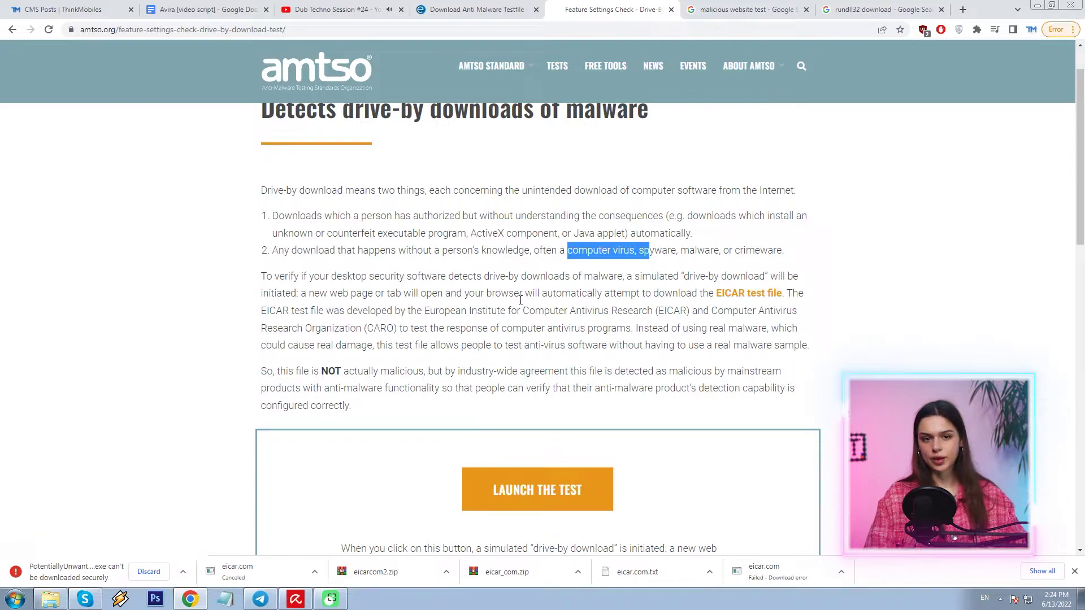
scroll(521, 300, down, 2)
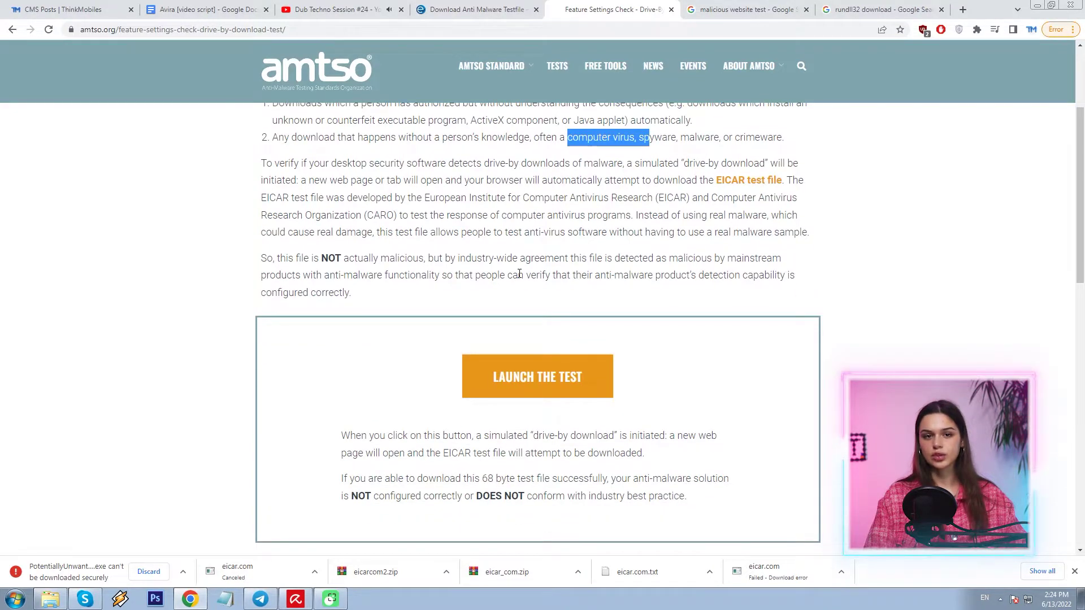
scroll(475, 255, down, 2)
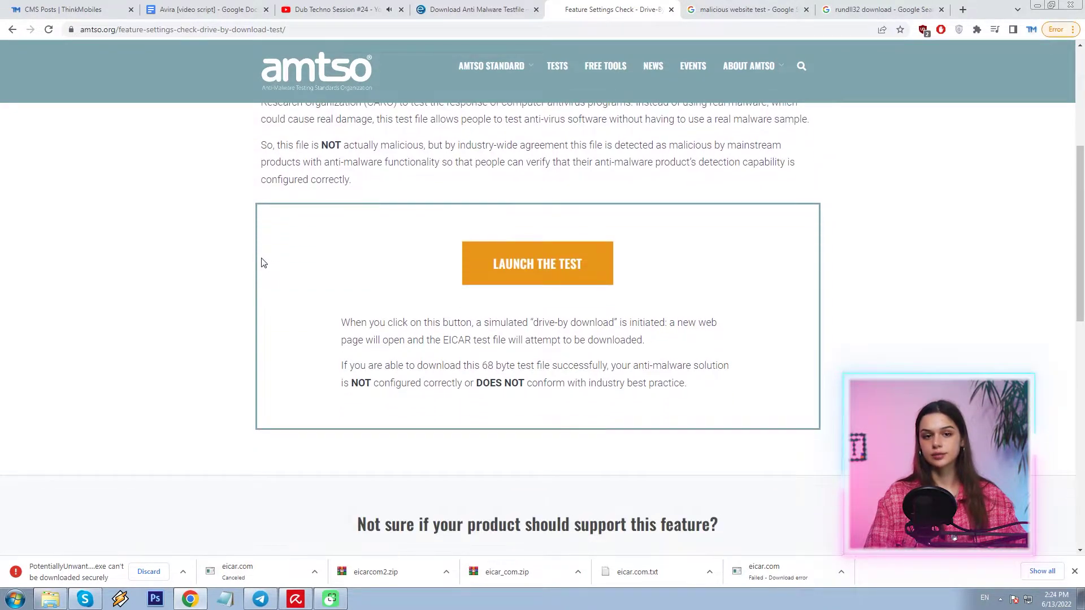
click(535, 269)
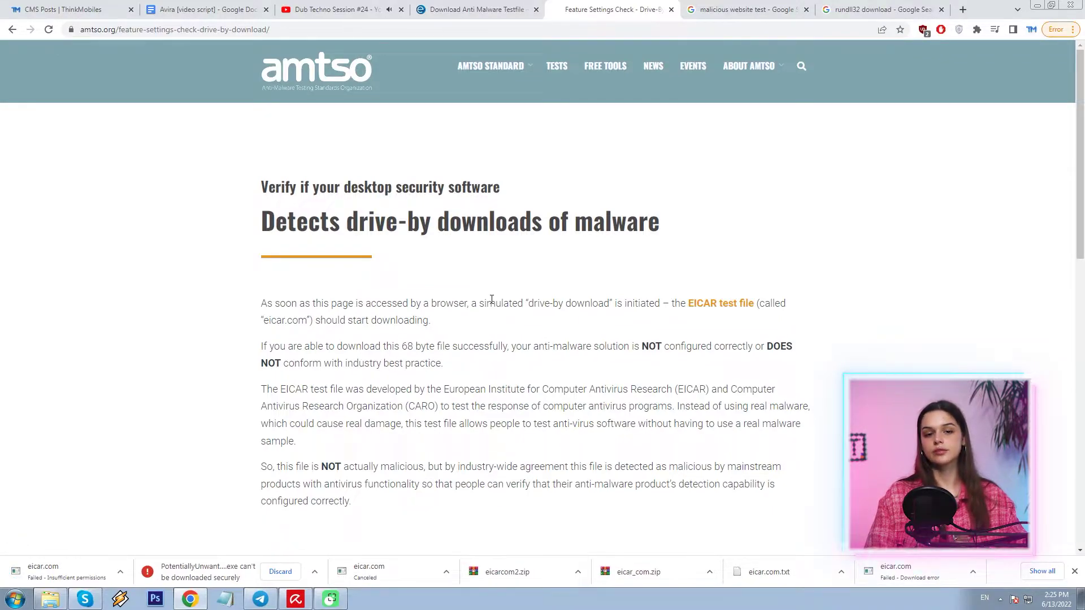
scroll(472, 305, down, 3)
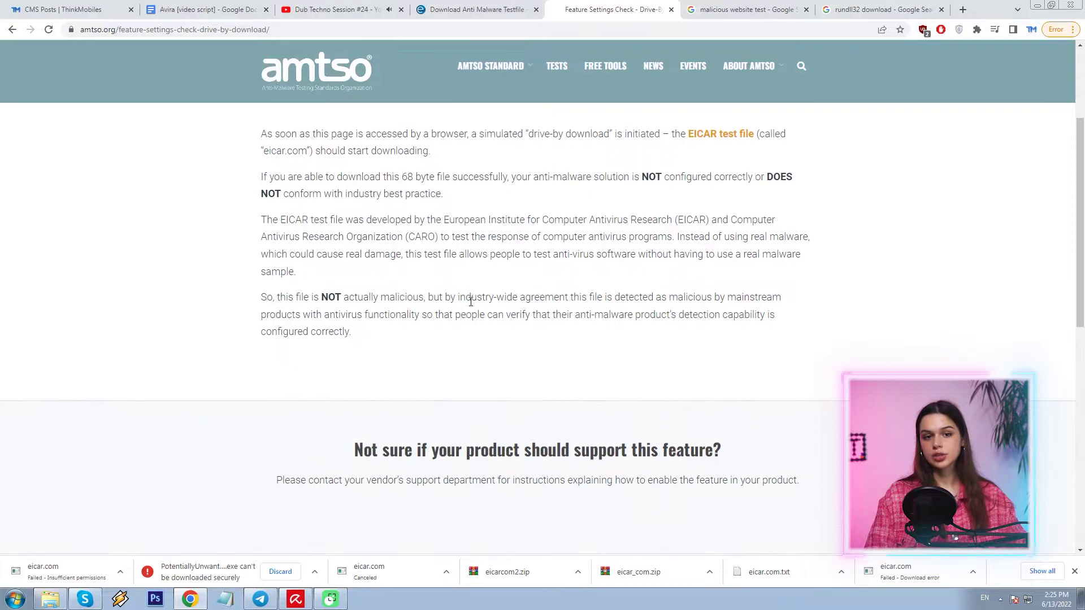
scroll(468, 303, up, 1)
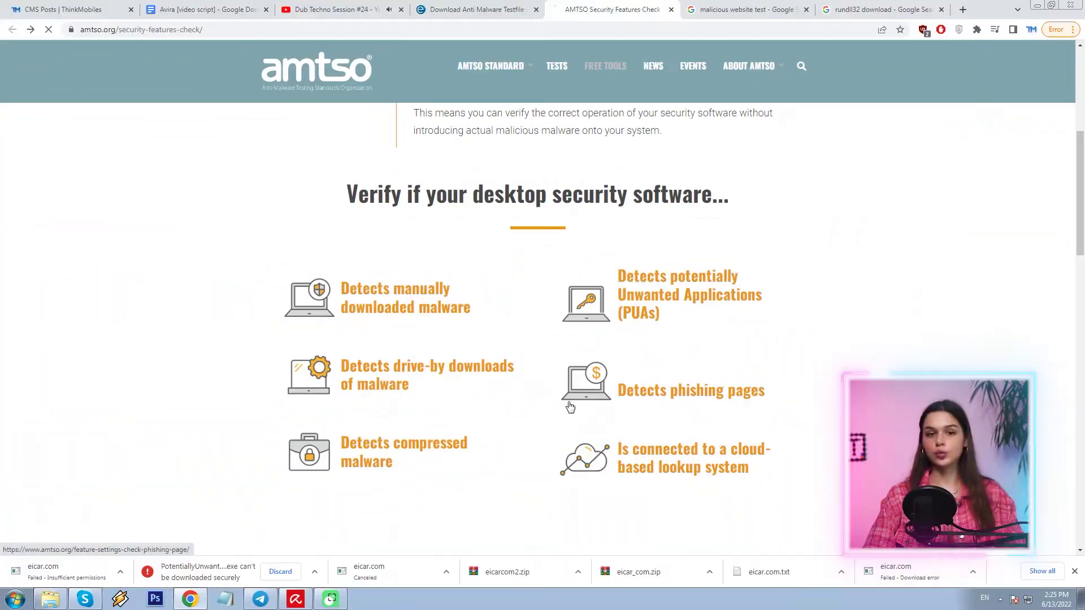
Step: Open the AMTSO check for detecting phishing pages and launch the test
click(572, 407)
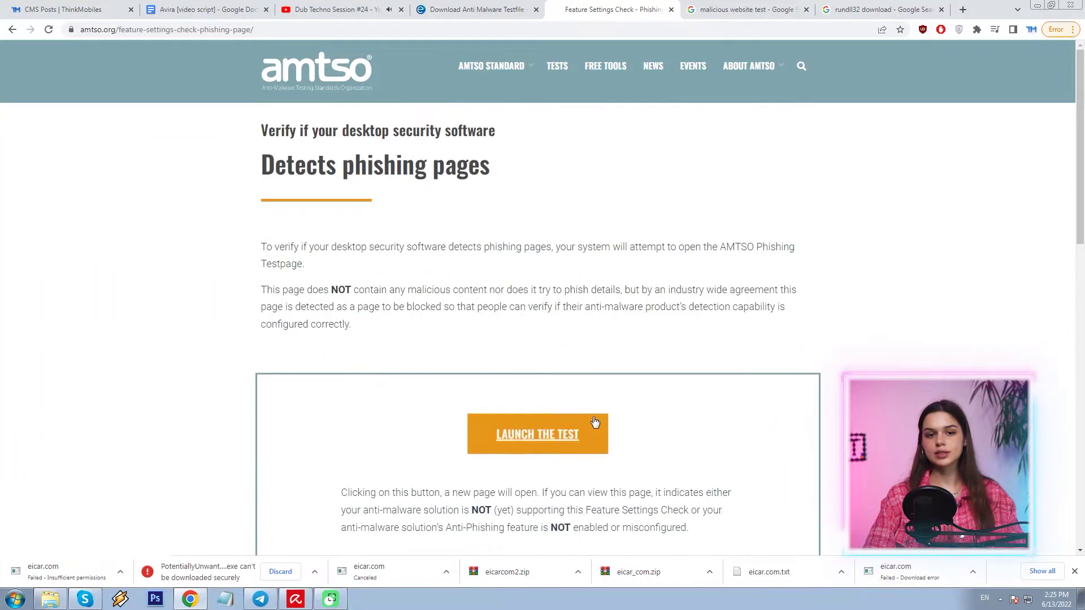
scroll(497, 407, down, 2)
click(506, 332)
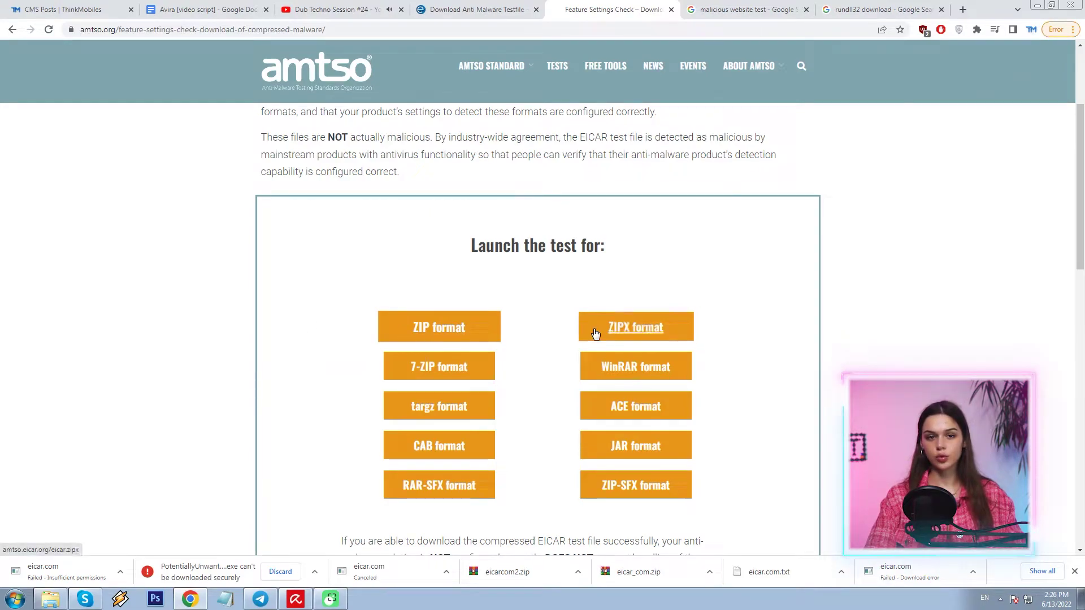
Step: Download AMTSO's compressed EICAR test files, including the ZIP and ZIPX formats, and save the cloudcar test application to the Desktop
right_click(446, 334)
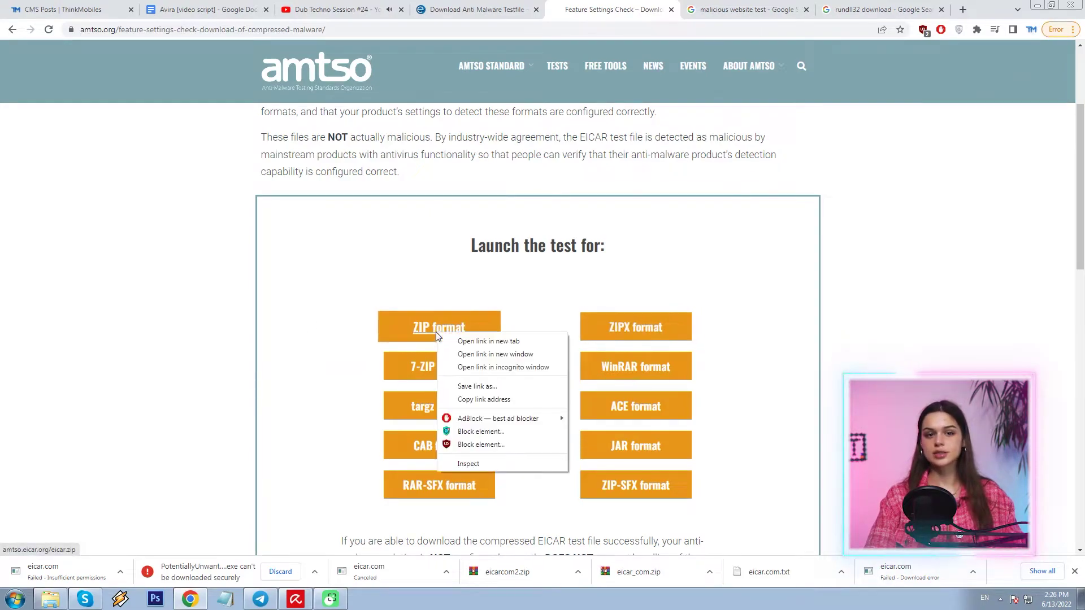
click(470, 385)
click(443, 508)
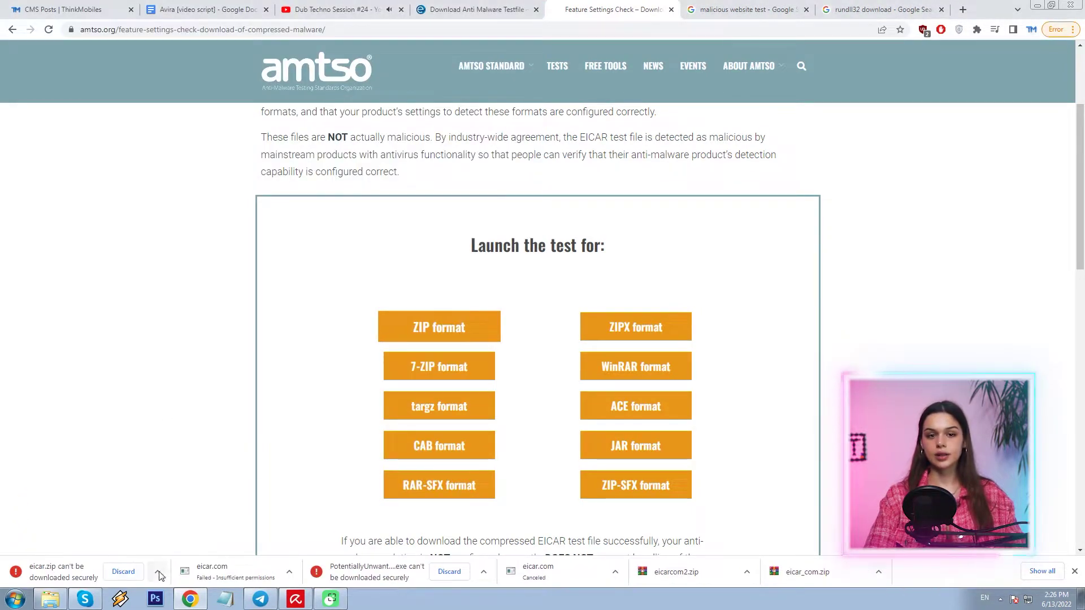
right_click(632, 326)
key(Escape)
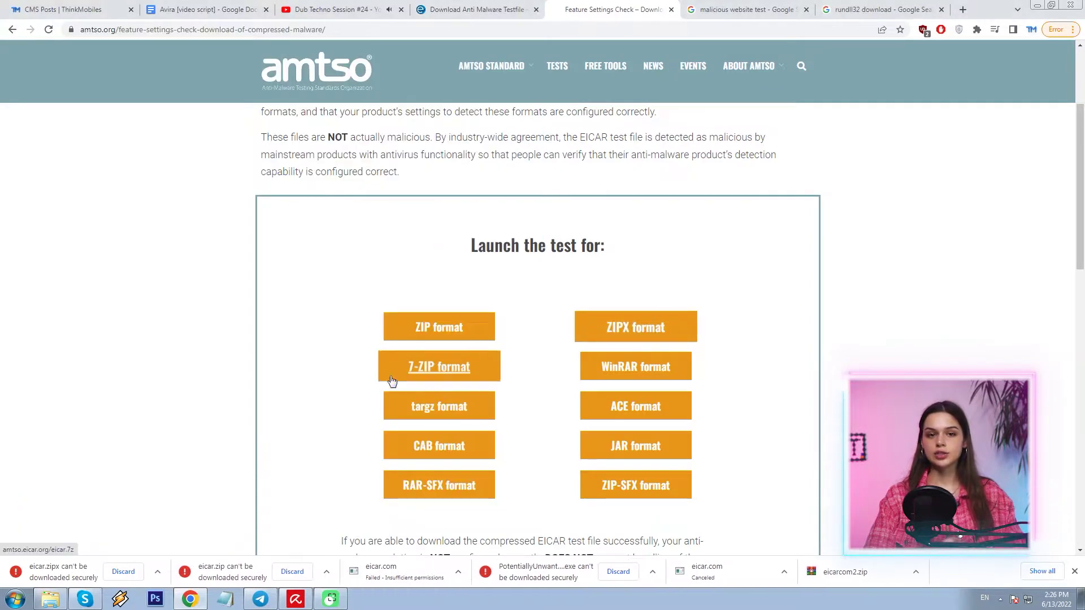
right_click(424, 371)
click(161, 573)
click(167, 557)
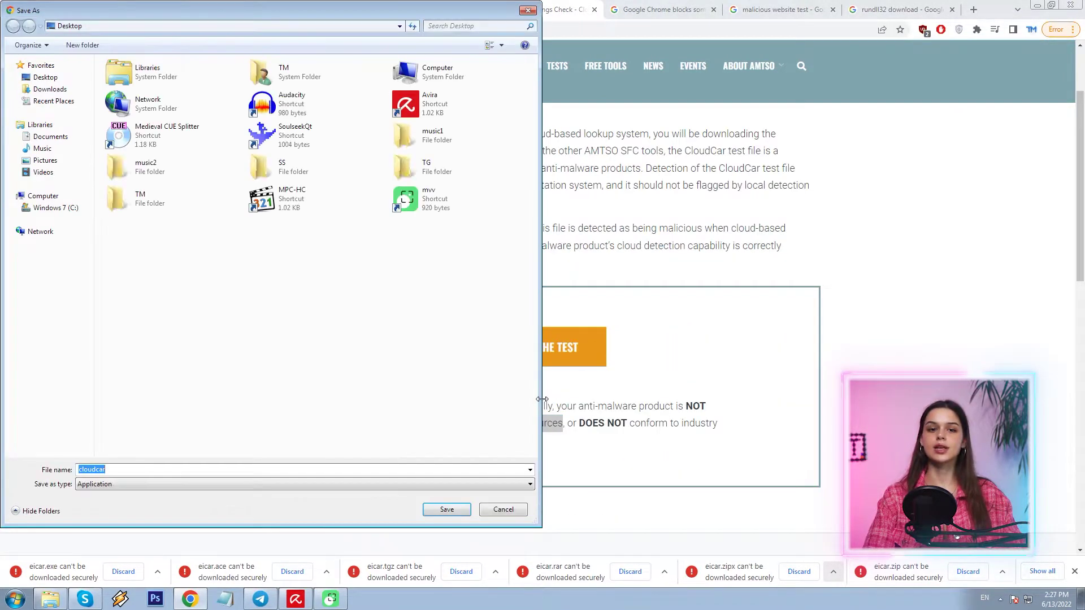
key(Return)
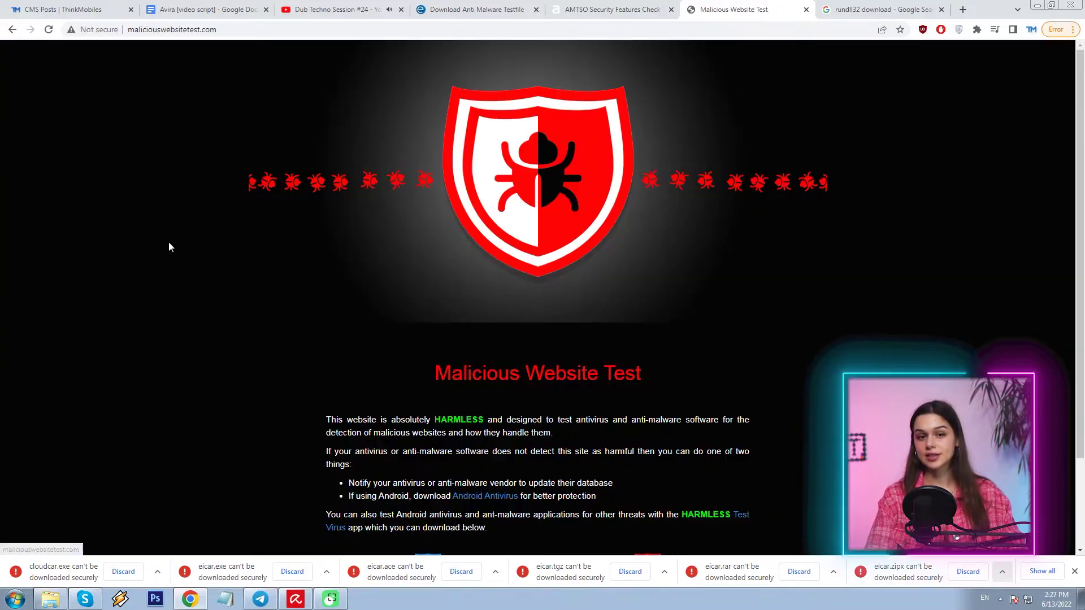
Step: Examine the Malicious Website Test page and the rundll32.exe download page on originaldll.com
scroll(133, 261, down, 3)
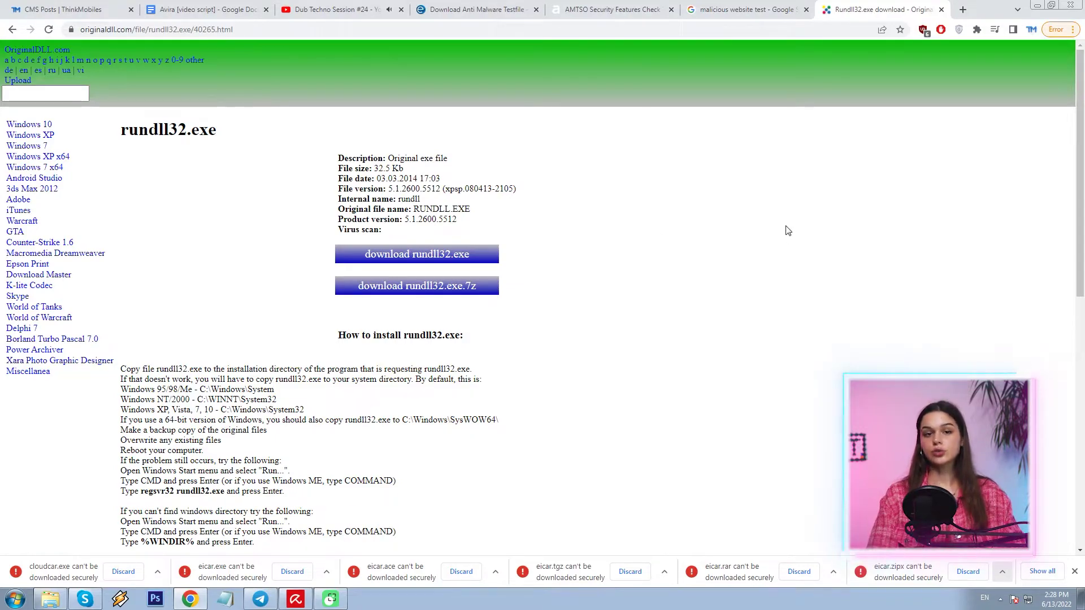
scroll(786, 230, down, 2)
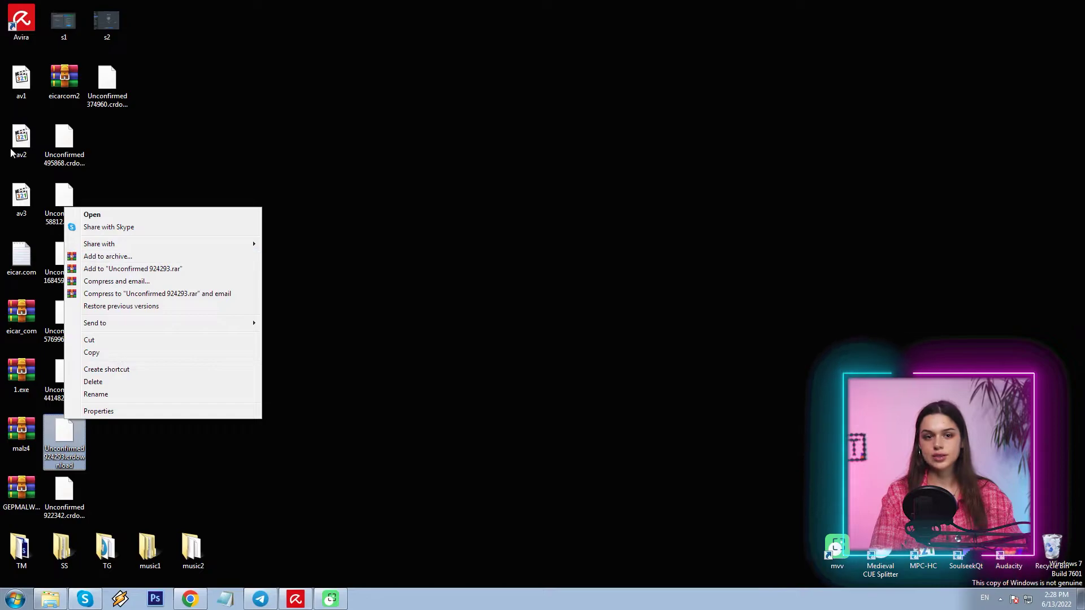
Step: Check which context options are offered for the av2 file and the Avira shortcut on the desktop
click(12, 150)
right_click(17, 139)
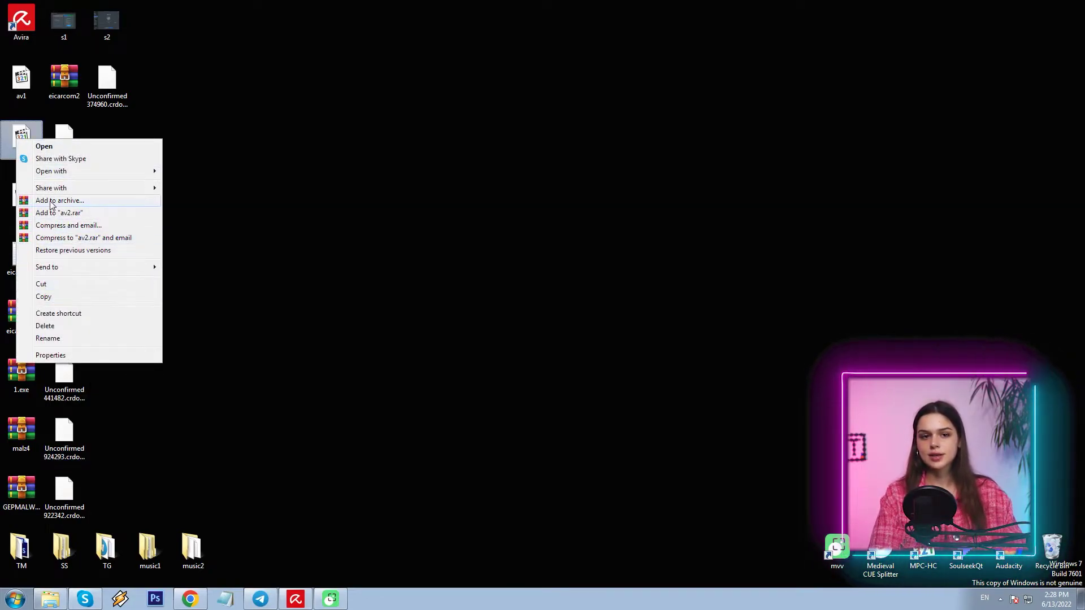
right_click(27, 18)
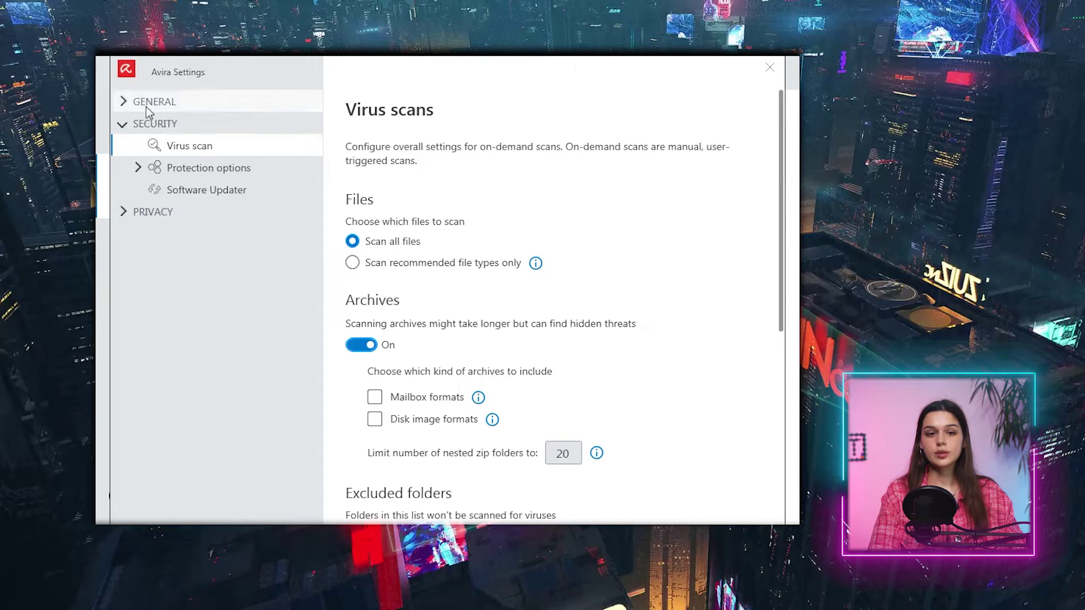
Step: Review Avira's General settings, the Virus scan settings with their exclusions, and the Protection options
click(146, 106)
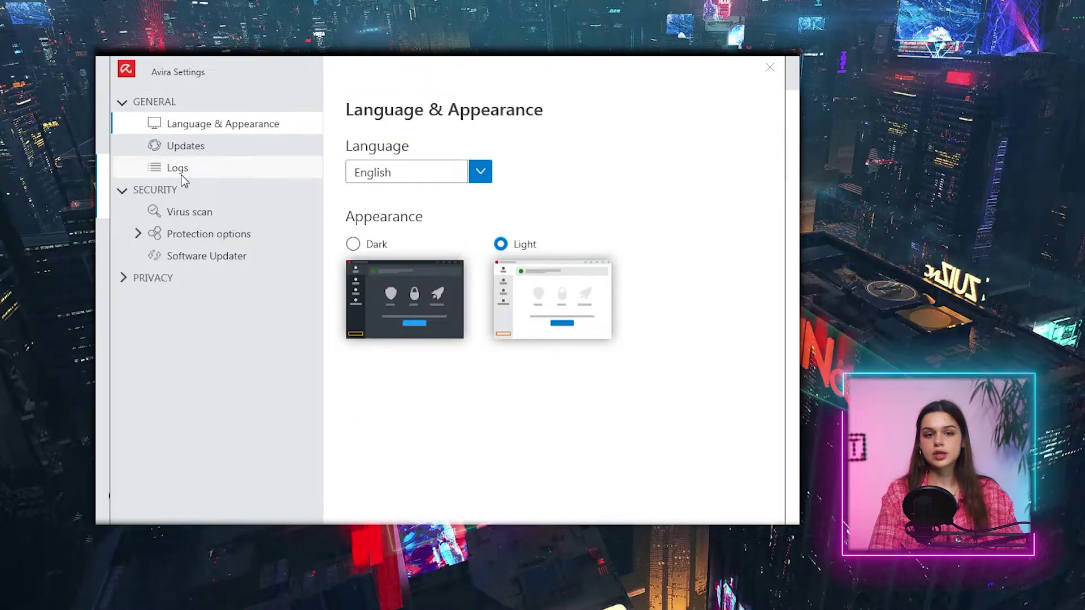
click(175, 214)
scroll(444, 322, down, 6)
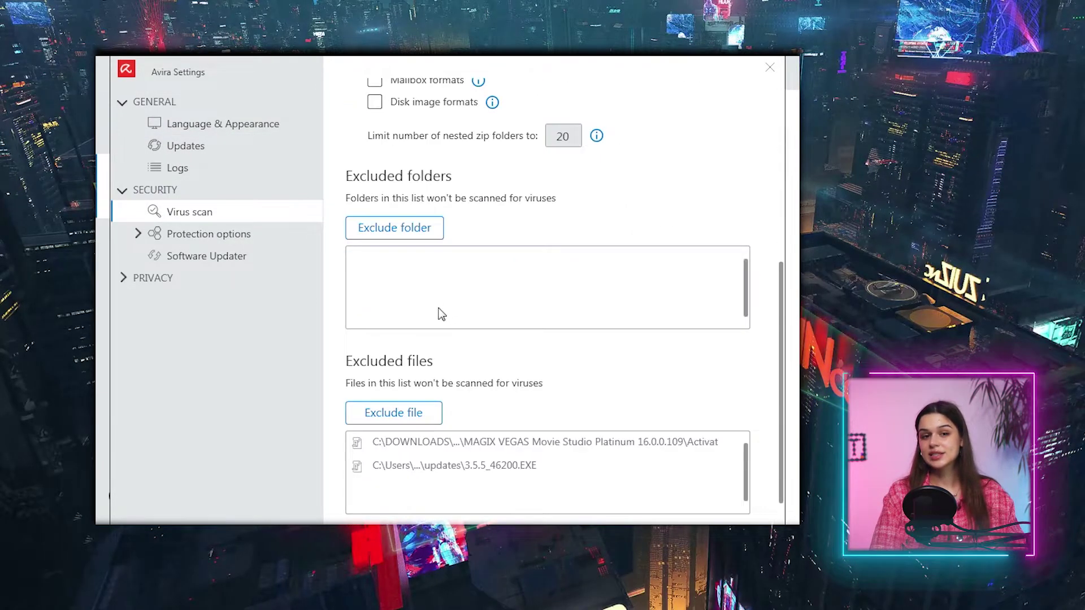
click(209, 234)
scroll(503, 214, down, 2)
scroll(542, 214, down, 5)
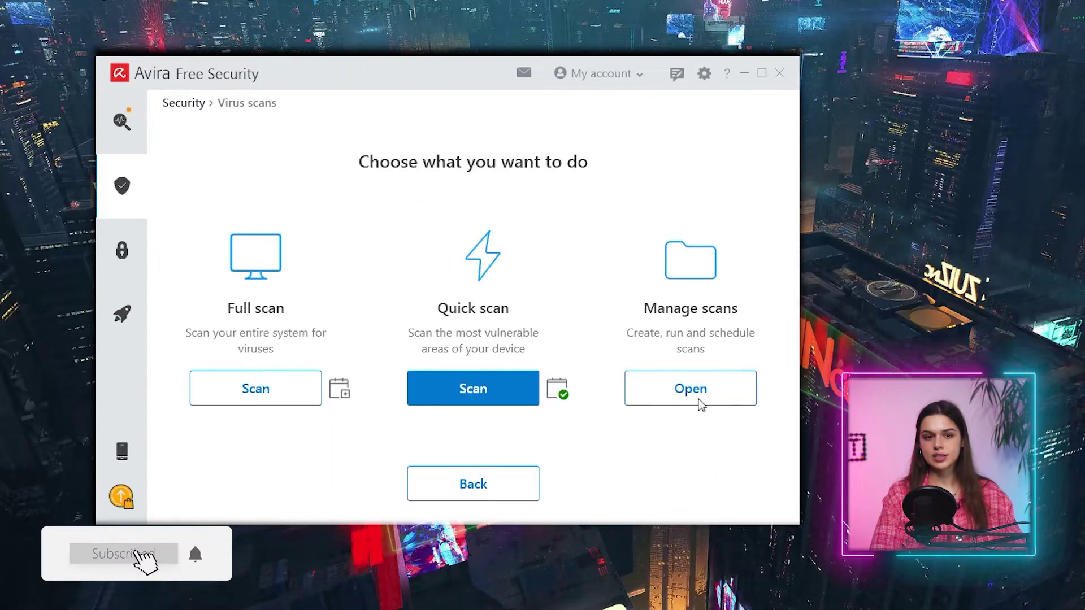
Step: Review the Custom scan's folder and schedule in the scan manager, leave the editor without saving, and run that scan
click(699, 390)
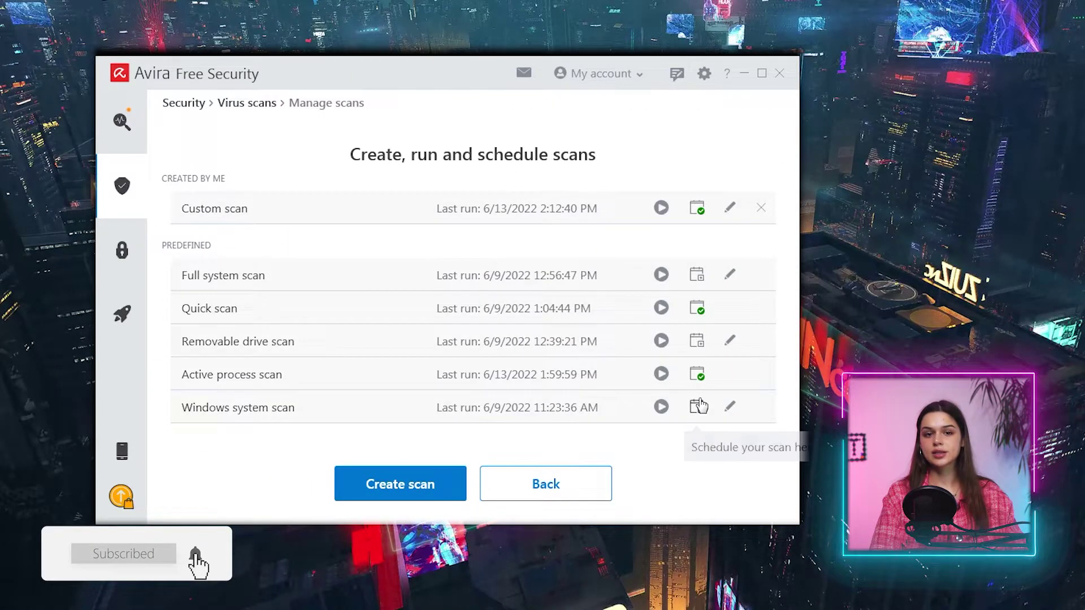
click(727, 208)
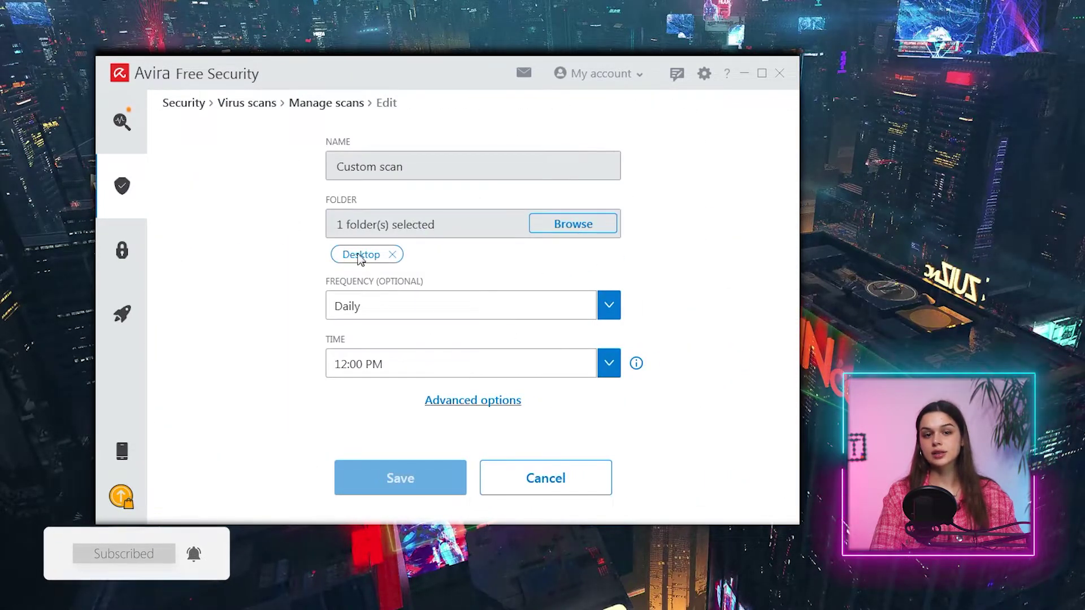
click(548, 479)
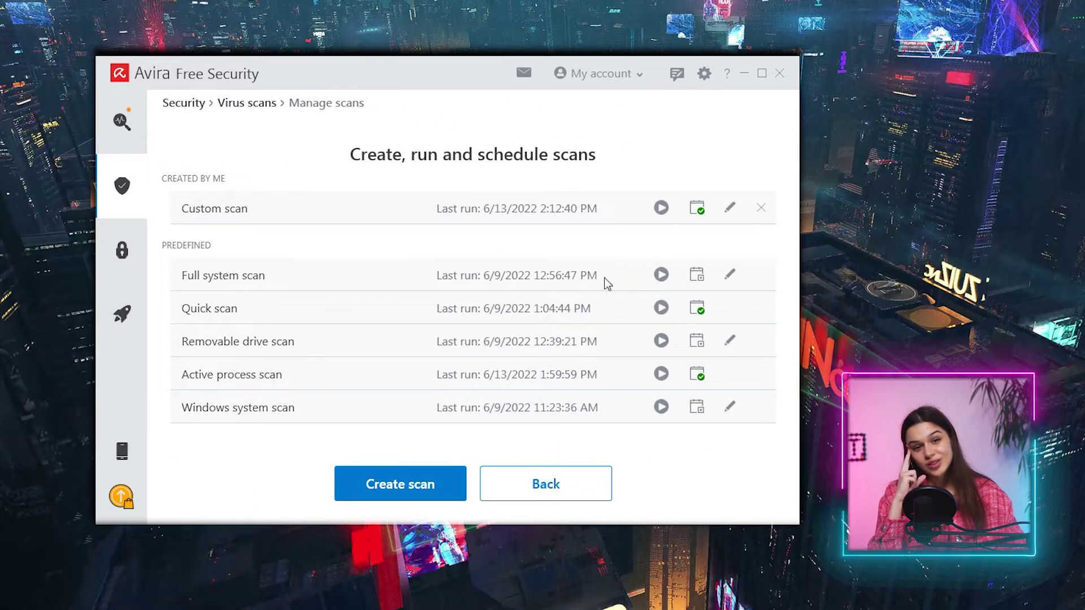
click(660, 208)
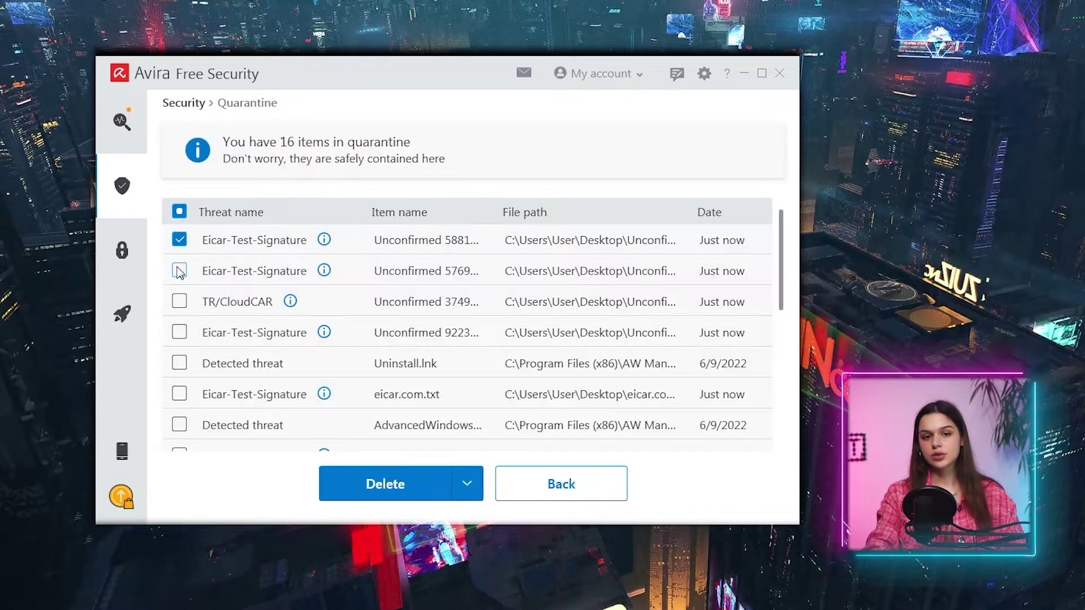
Step: Permanently delete the first three quarantined items, the two Eicar-Test-Signature files and TR/CloudCAR
click(180, 271)
click(181, 301)
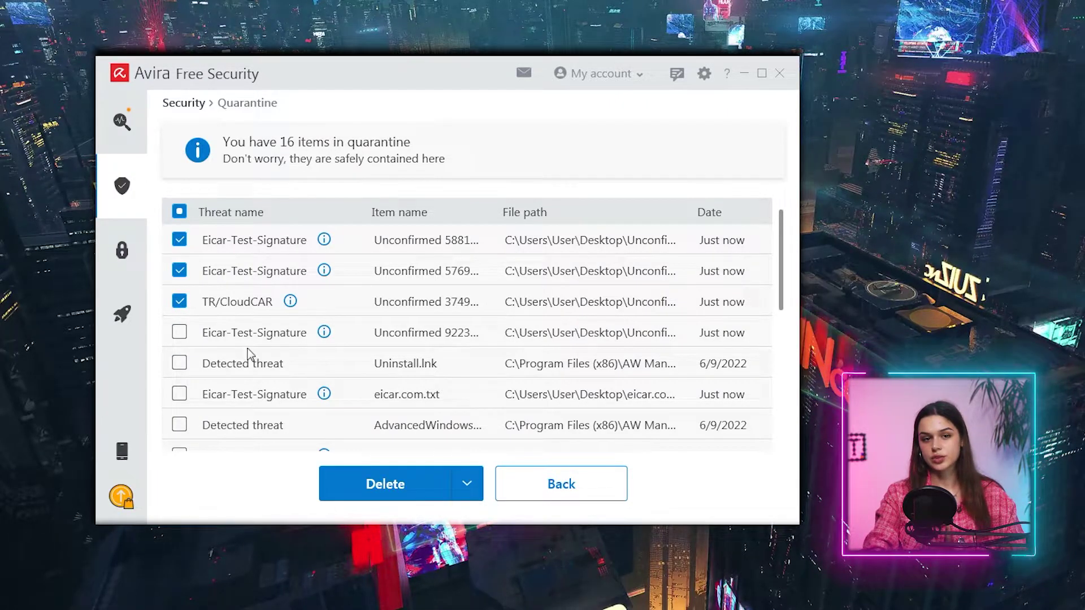
click(386, 484)
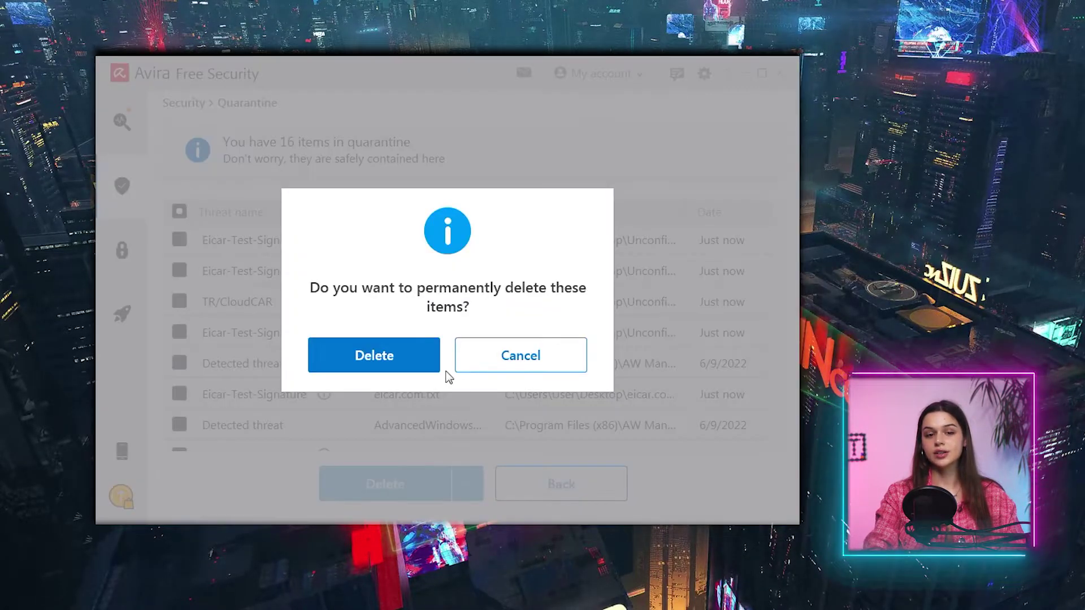
click(398, 356)
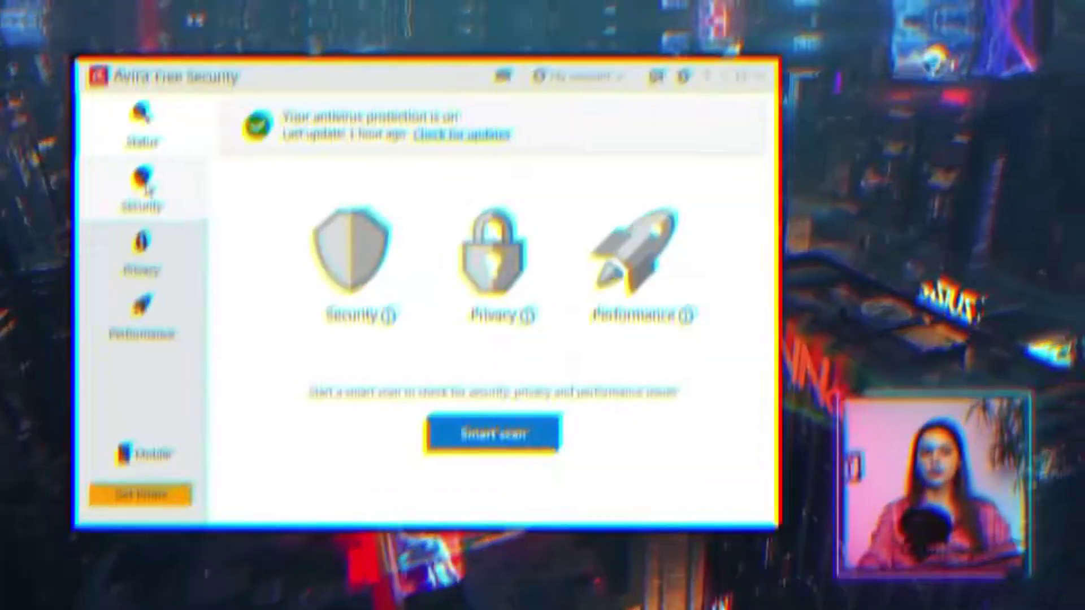
Step: Review the Protection options and the Quarantine in Avira's Security section
click(147, 186)
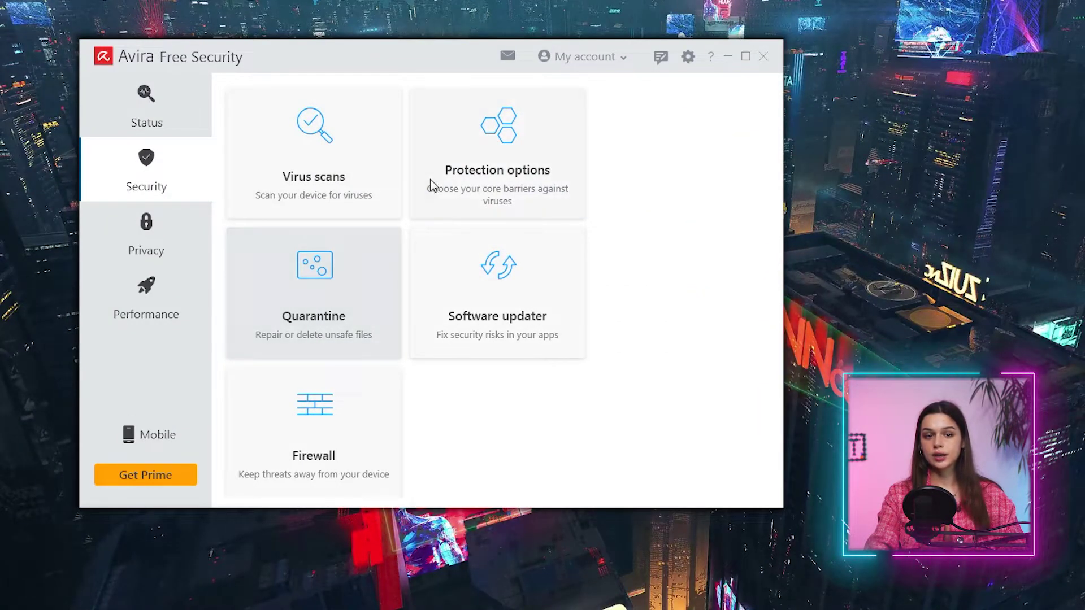
click(476, 164)
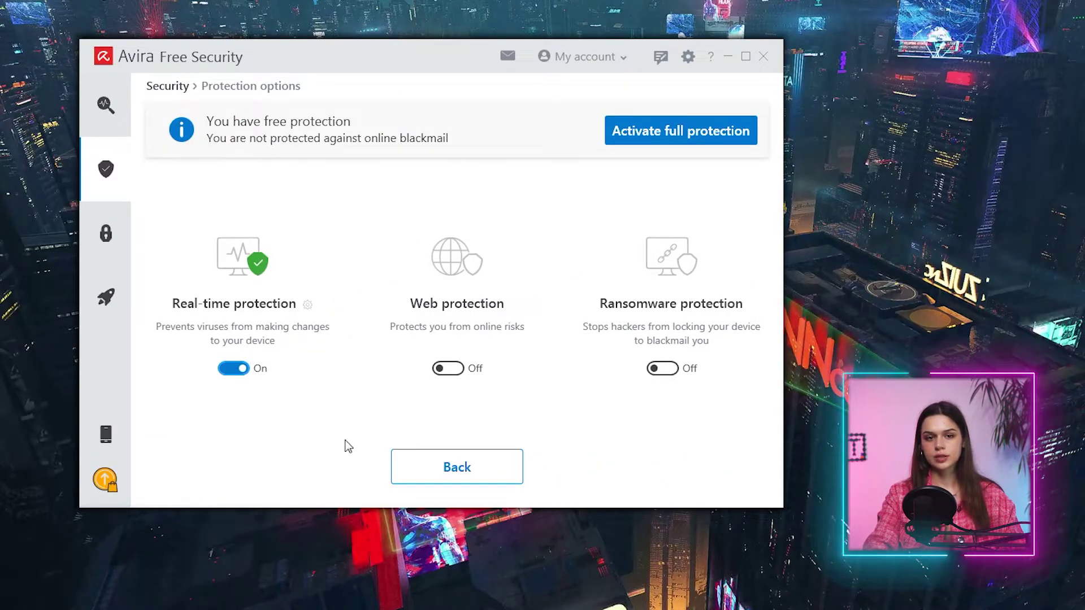
click(457, 467)
click(314, 294)
click(581, 467)
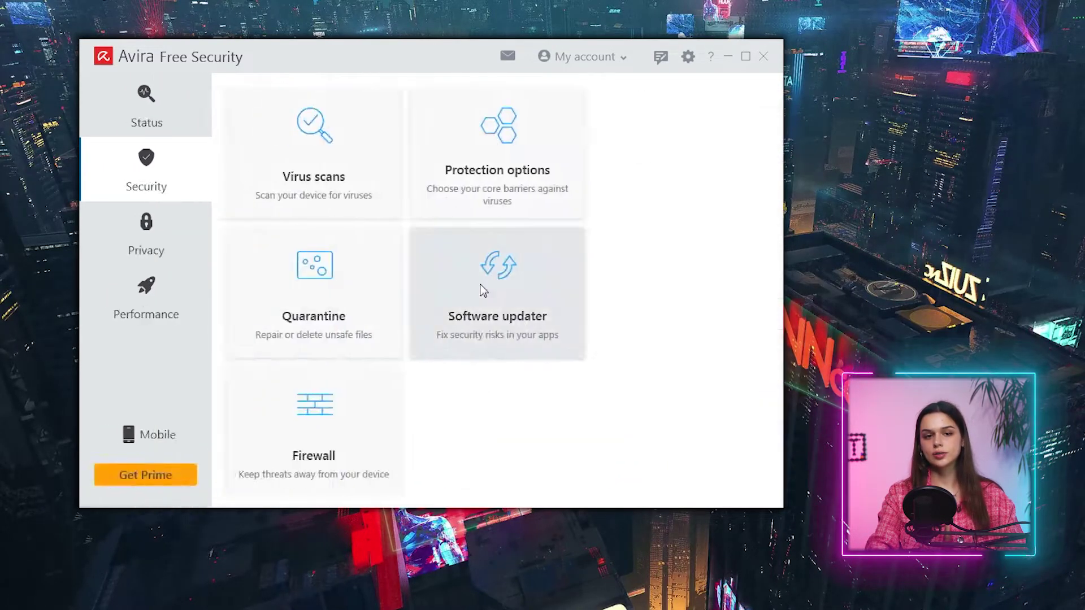
Step: Review all scanned apps in the Software updater and view its Avira Prime update offer
click(483, 290)
click(370, 465)
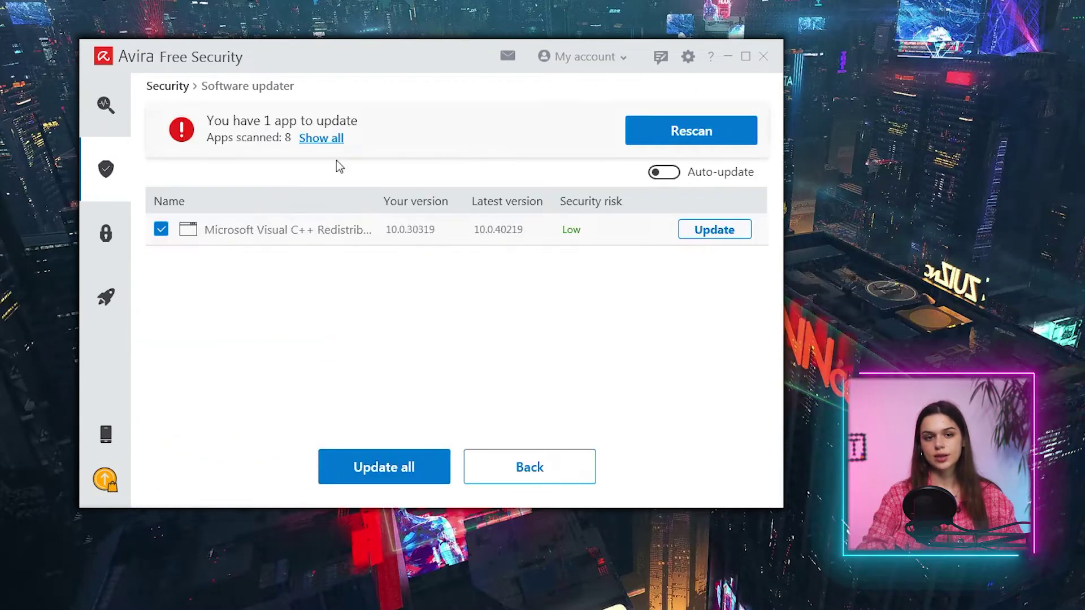
click(322, 138)
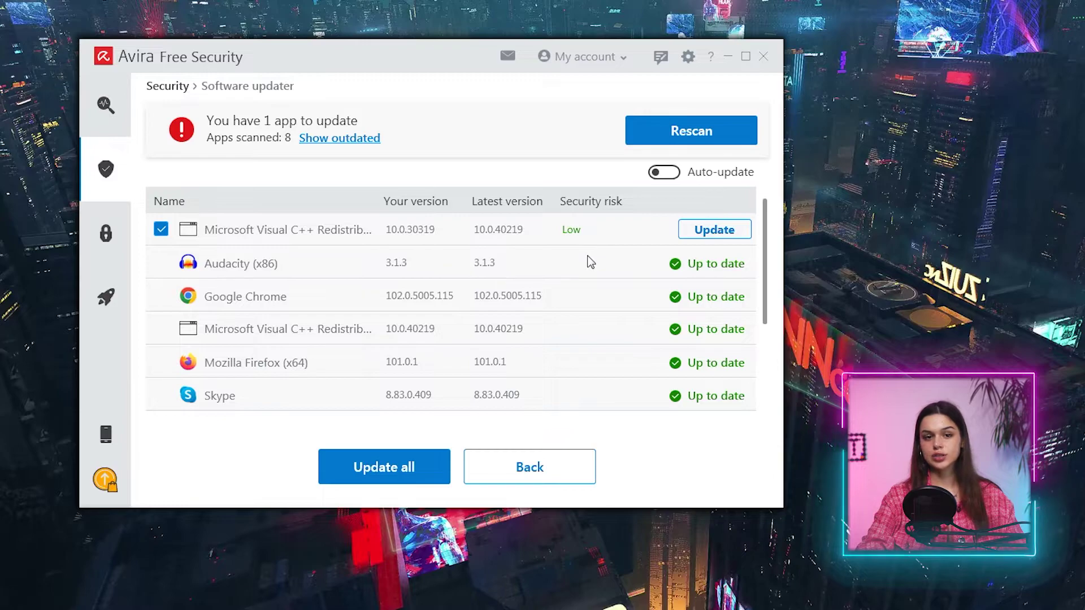
scroll(591, 260, down, 3)
click(664, 306)
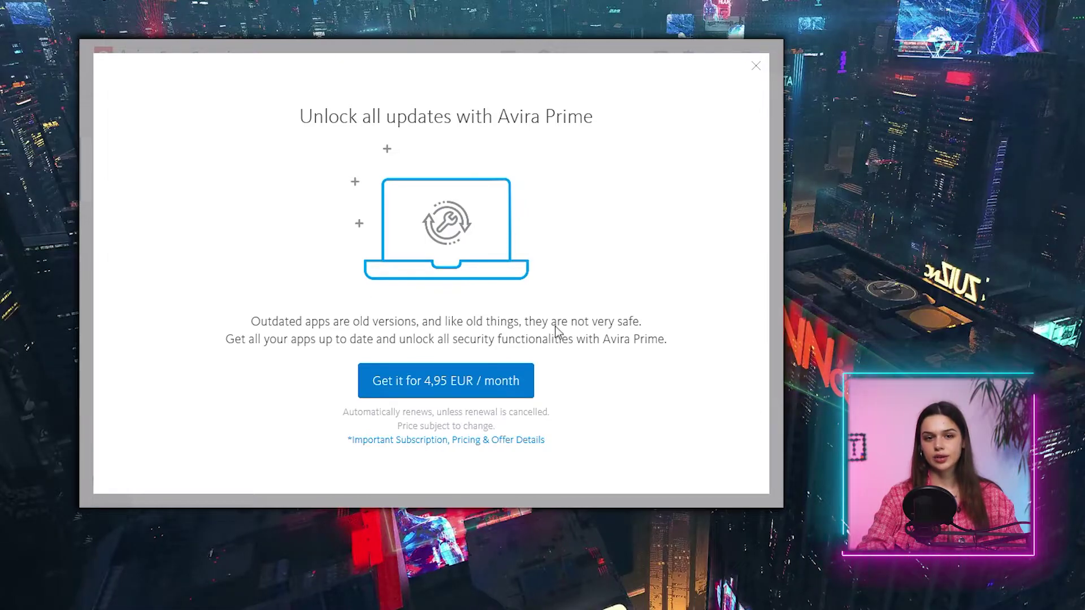
Step: Open Browser safety from the Privacy section and read the Avira Browser Safety overview in the Chrome Web Store
click(168, 240)
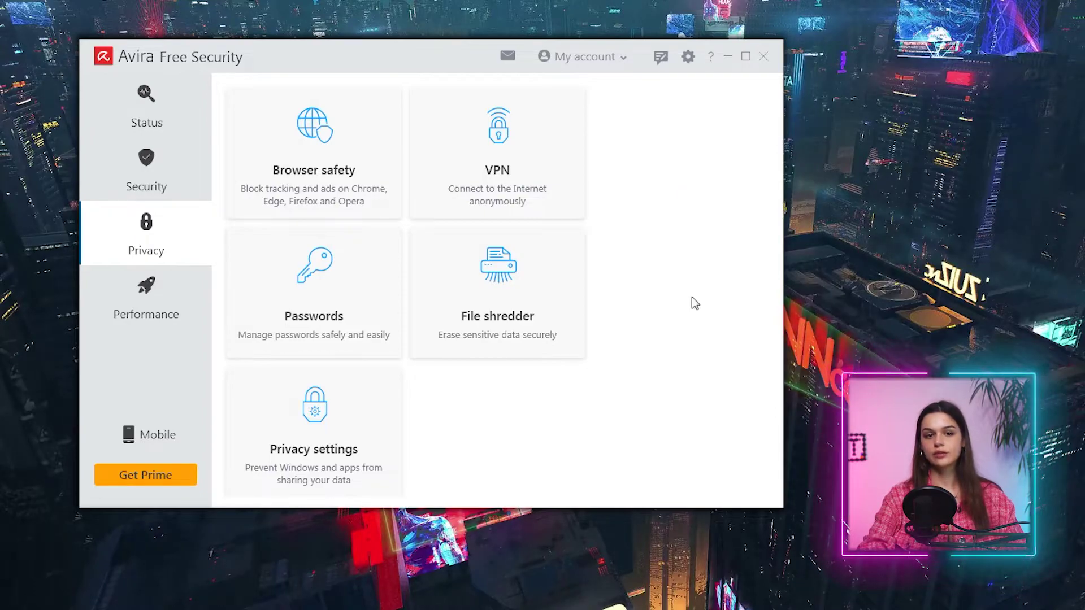
click(346, 168)
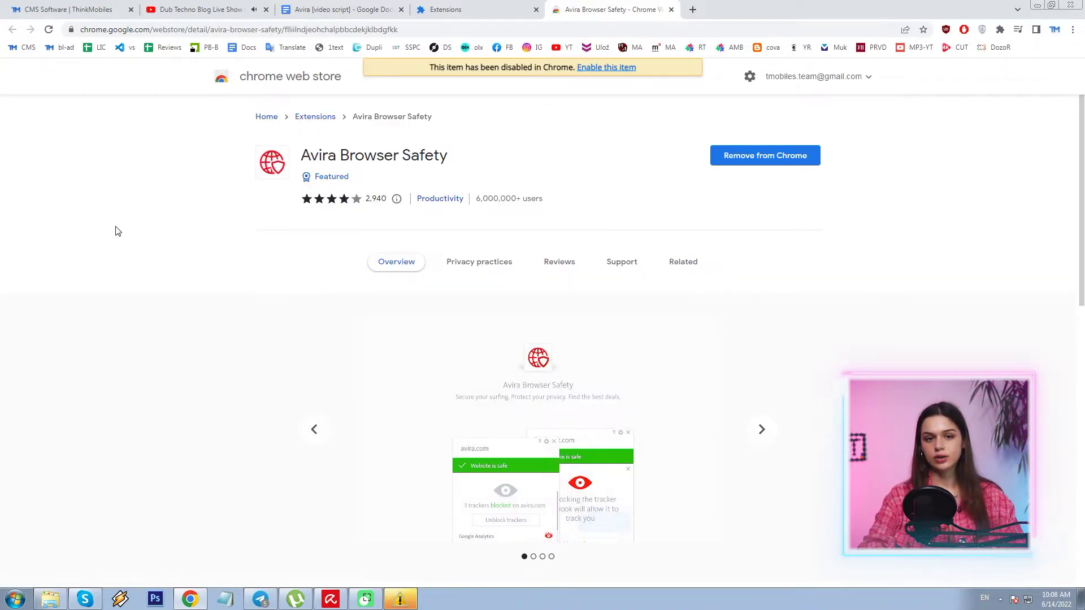
scroll(96, 225, down, 2)
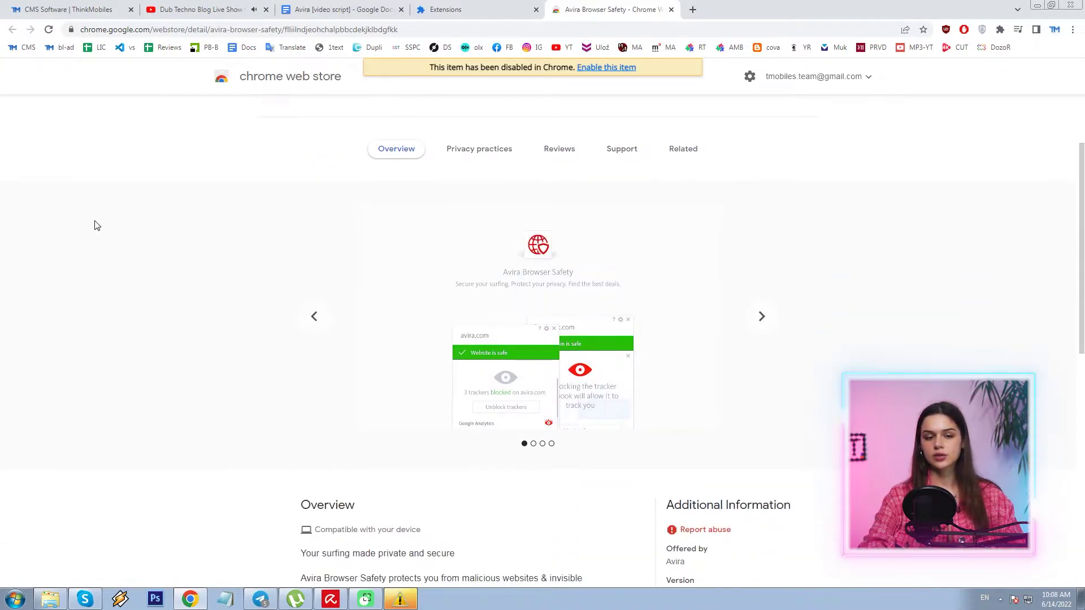
scroll(95, 224, down, 5)
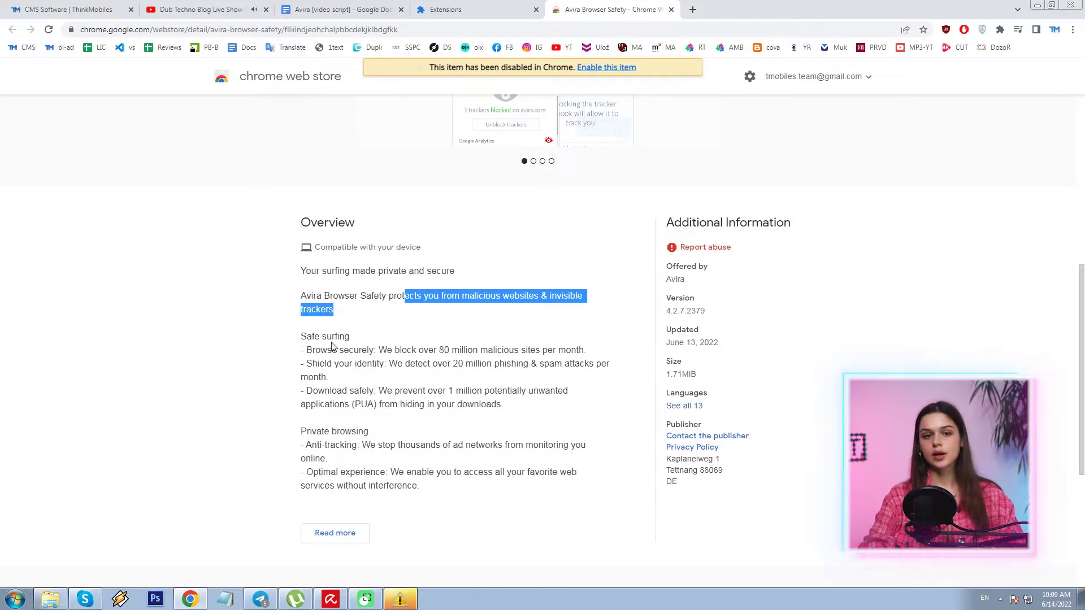
scroll(335, 349, down, 1)
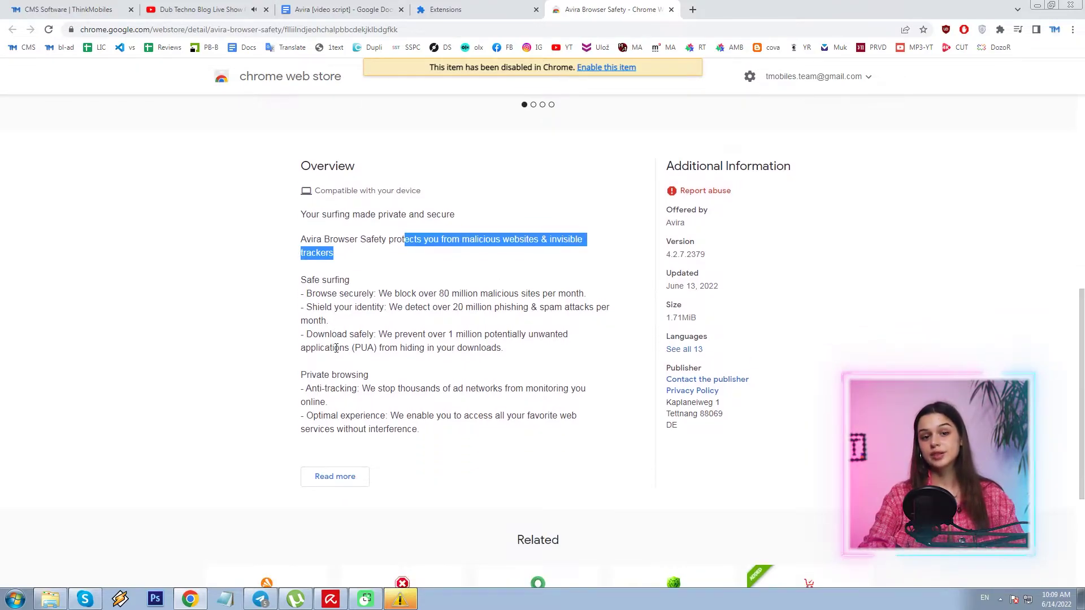
scroll(335, 350, up, 3)
Step: Check Avira Browser Safety's tracker and ad blocking on bbc.com and look through the article on Musk's meeting with Twitter staff
key(ctrl+shift+Tab)
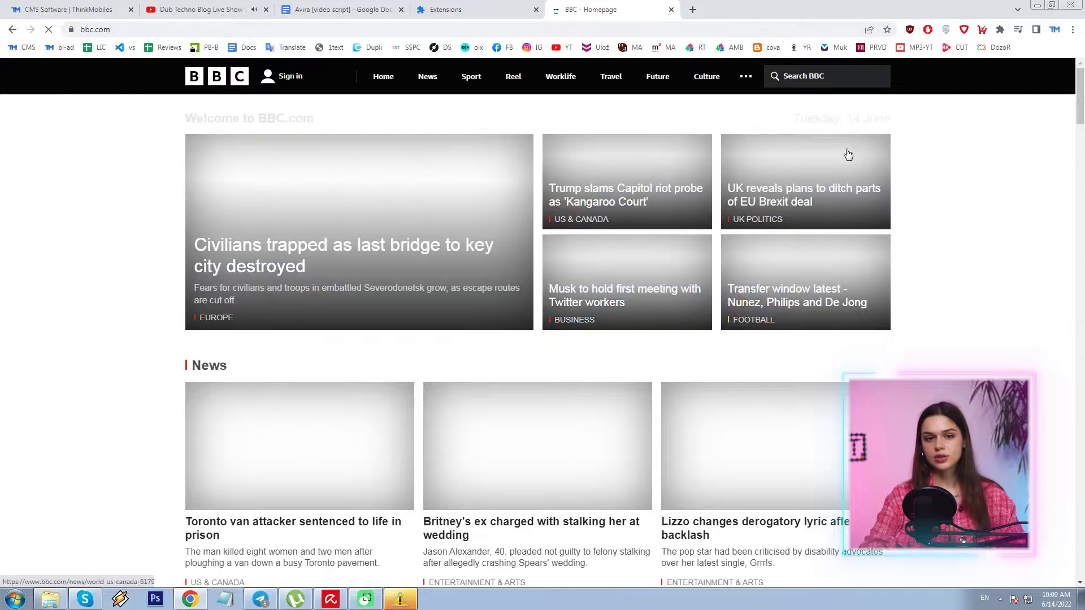
click(964, 30)
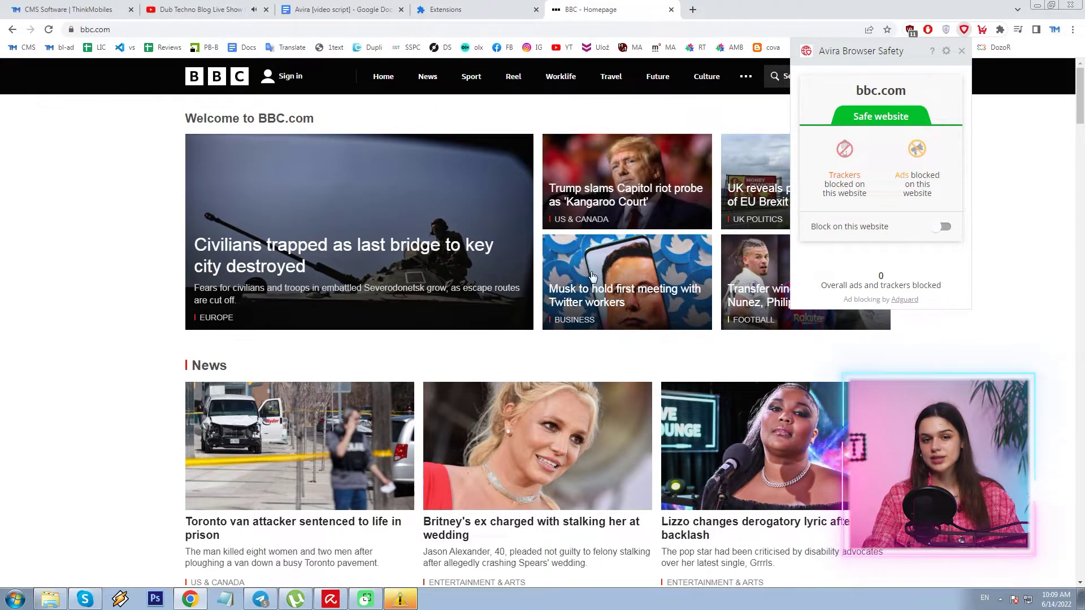
click(558, 283)
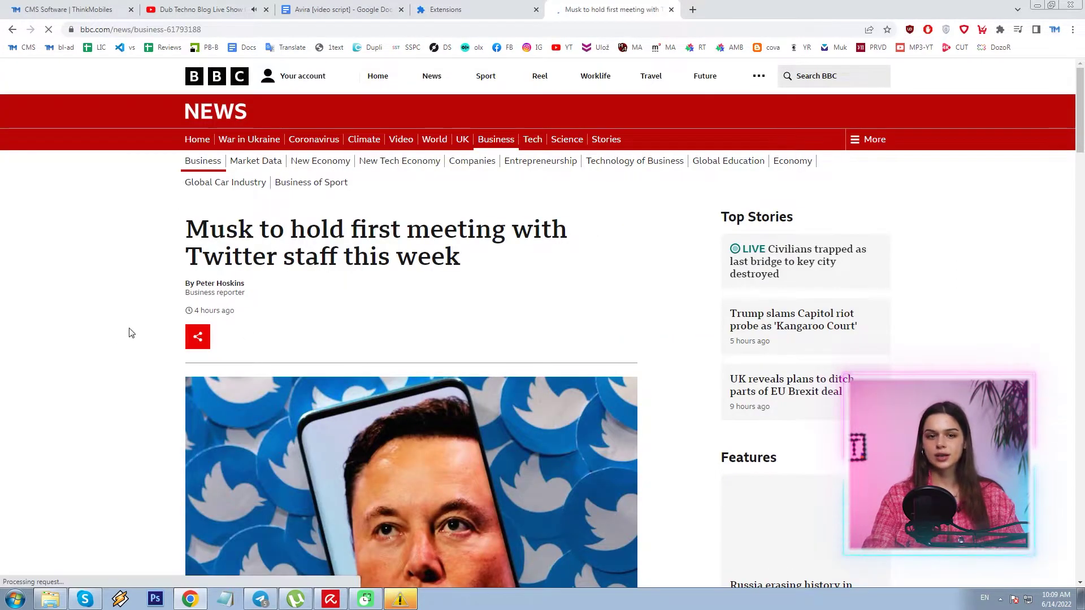
scroll(119, 332, down, 10)
click(910, 31)
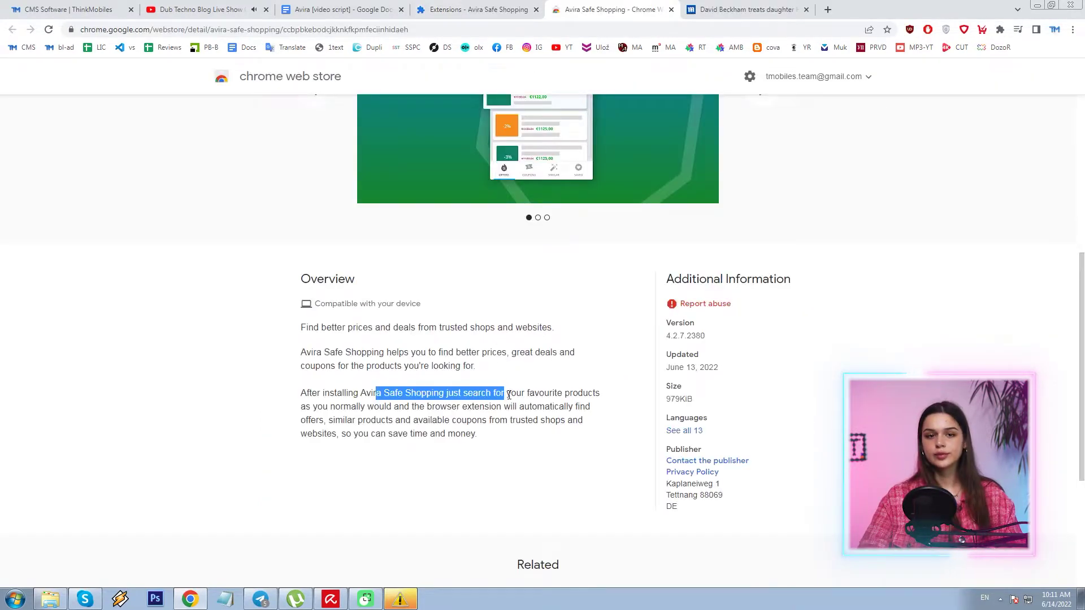
Step: Read the Avira Safe Shopping overview and browse the ASOS women's shoe sale from the "summer shoes discount" search results
drag(503, 393, 490, 406)
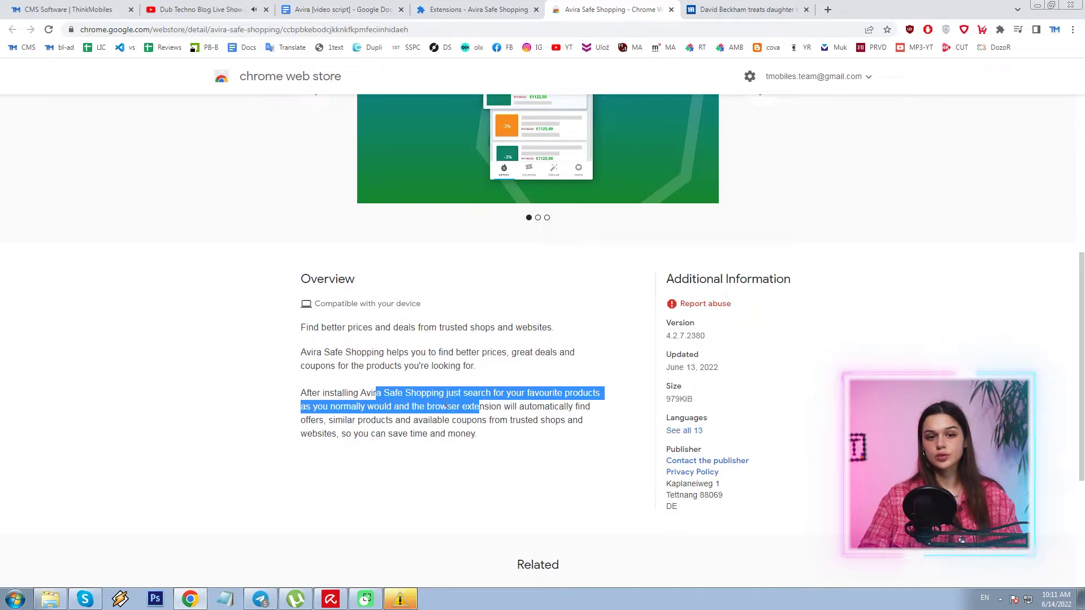
mouse_move(450, 409)
mouse_down()
mouse_move(474, 419)
mouse_move(444, 409)
mouse_up()
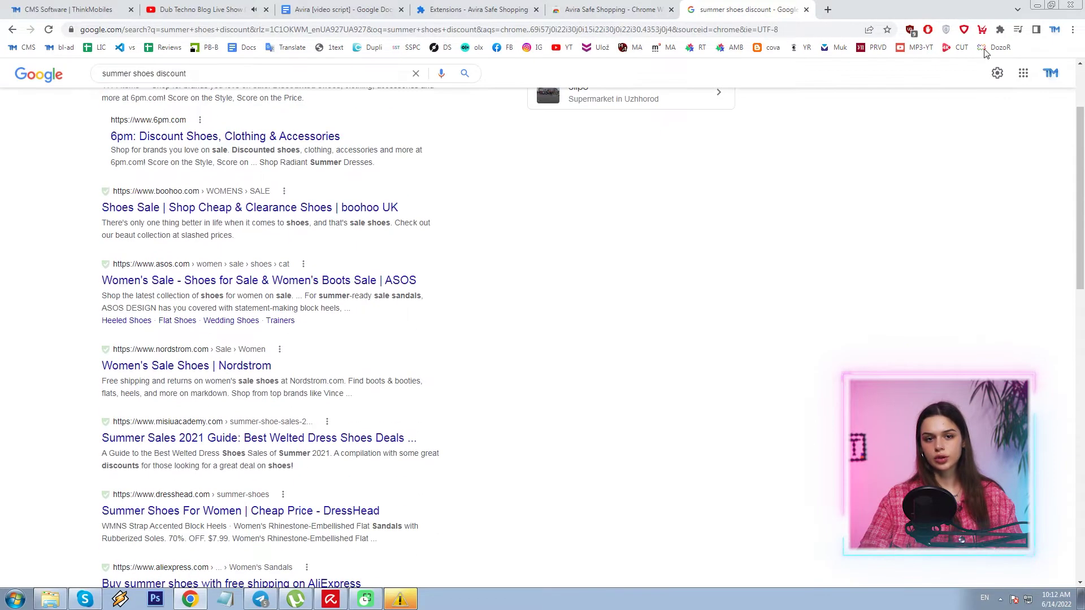
scroll(868, 160, down, 1)
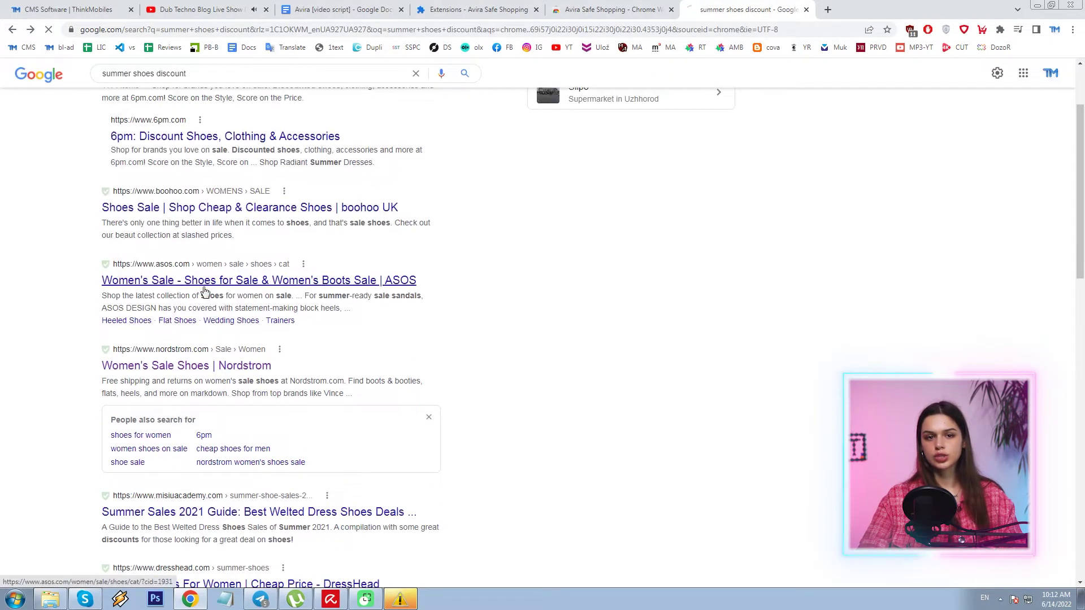
click(141, 276)
scroll(70, 286, down, 3)
scroll(71, 287, down, 8)
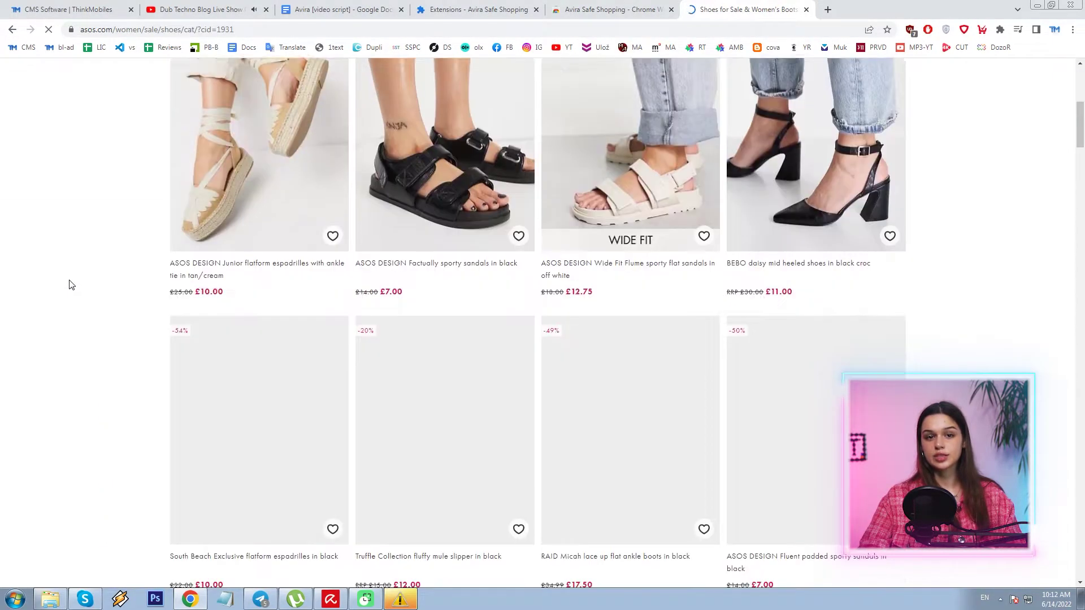
scroll(65, 293, down, 6)
scroll(65, 295, up, 5)
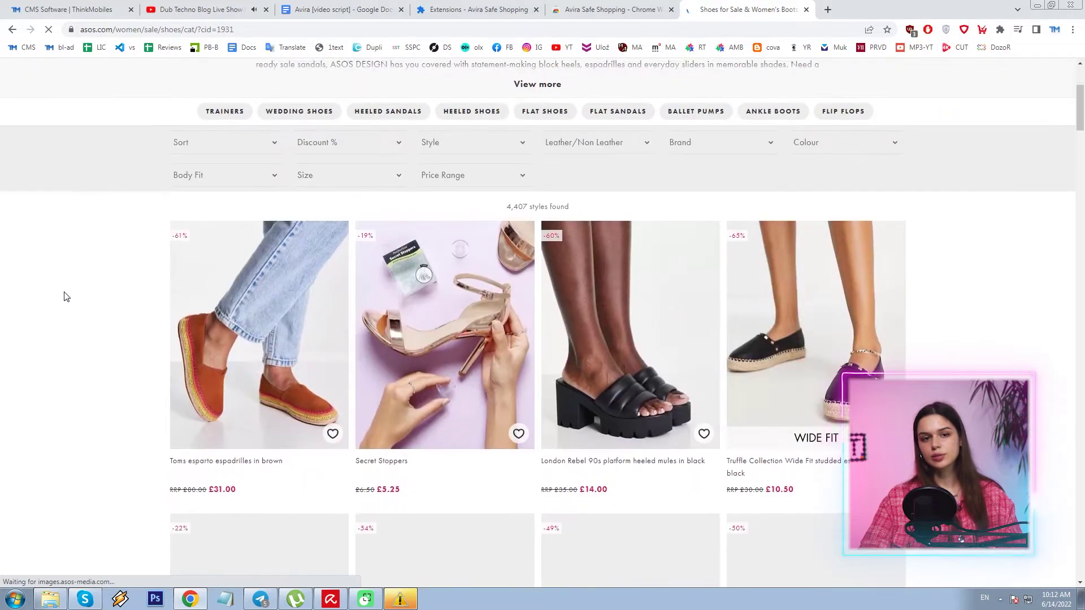
Step: Compare the Avira Safe Shopping store description with what the ASOS shoe sale page offers
click(600, 7)
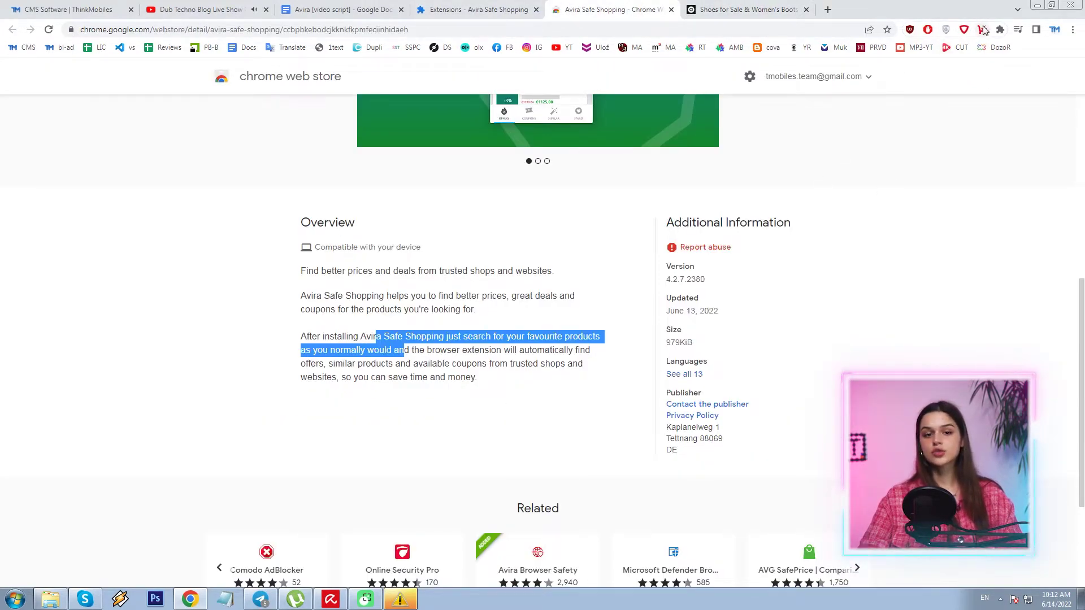
click(726, 9)
scroll(612, 218, down, 14)
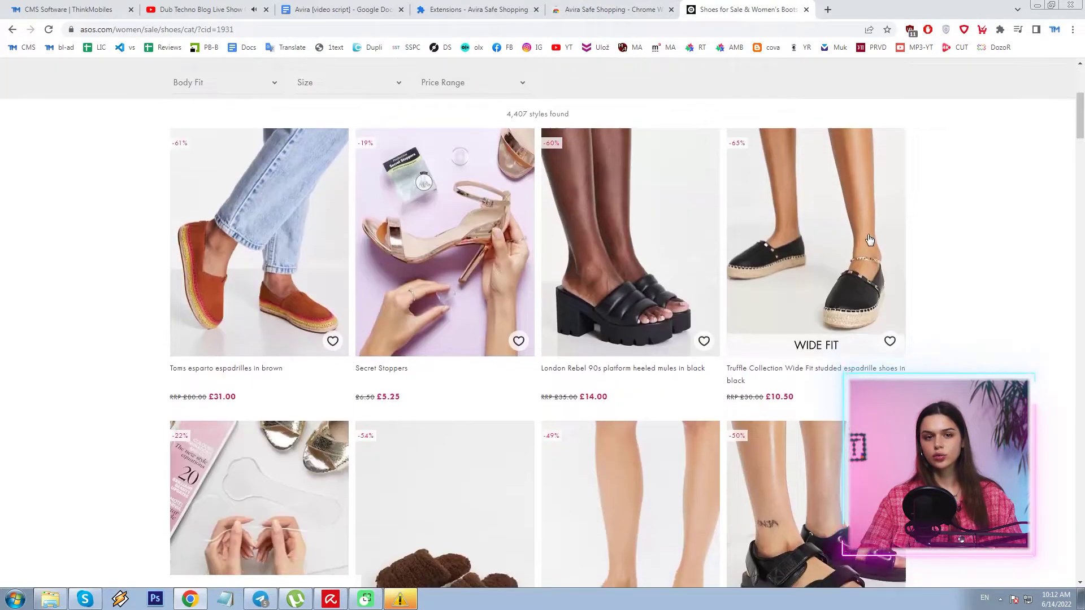
scroll(930, 228, down, 20)
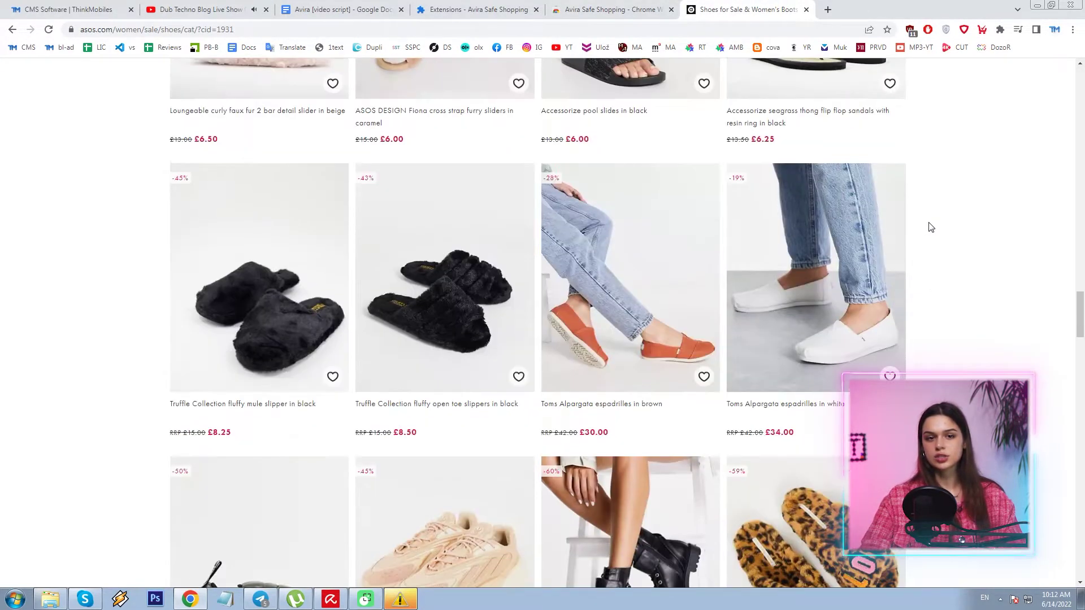
scroll(930, 227, down, 5)
click(628, 10)
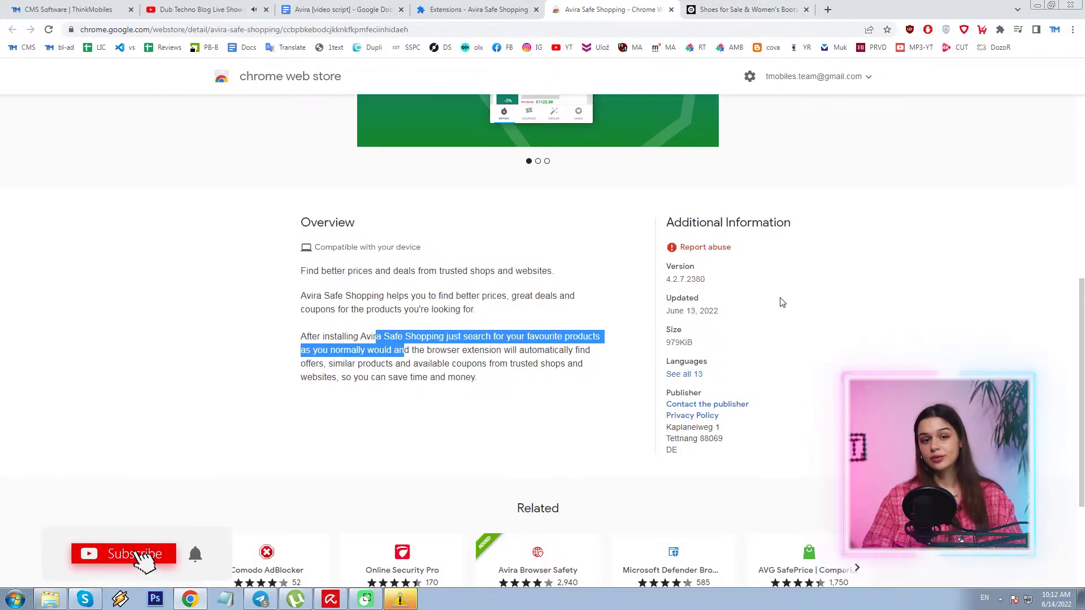
scroll(781, 302, down, 1)
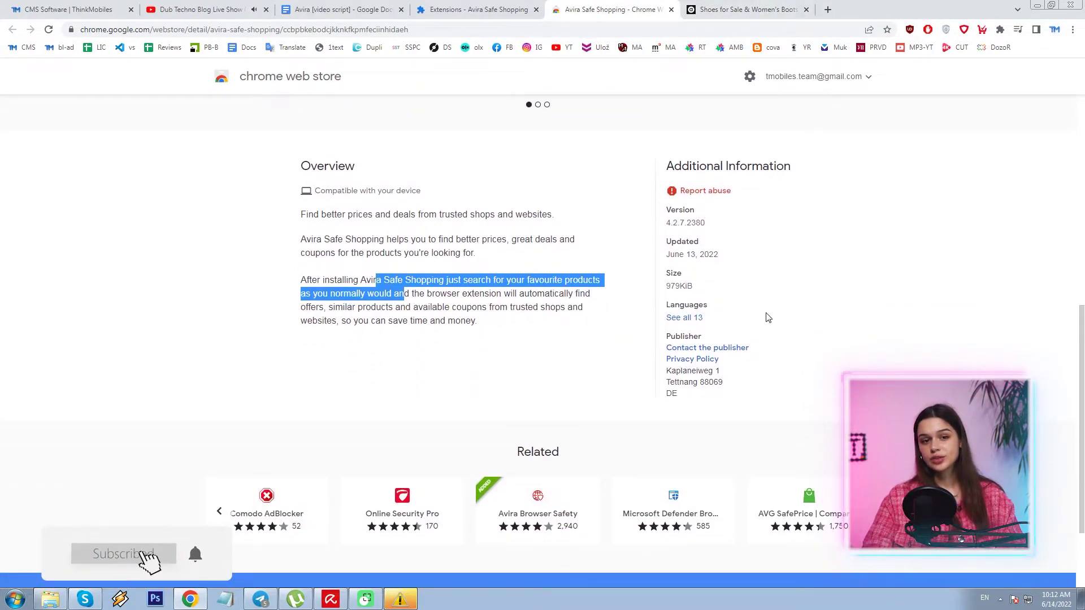
Step: Switch from the browser to Avira Free Security and turn on its VPN with the nearest location
click(1037, 8)
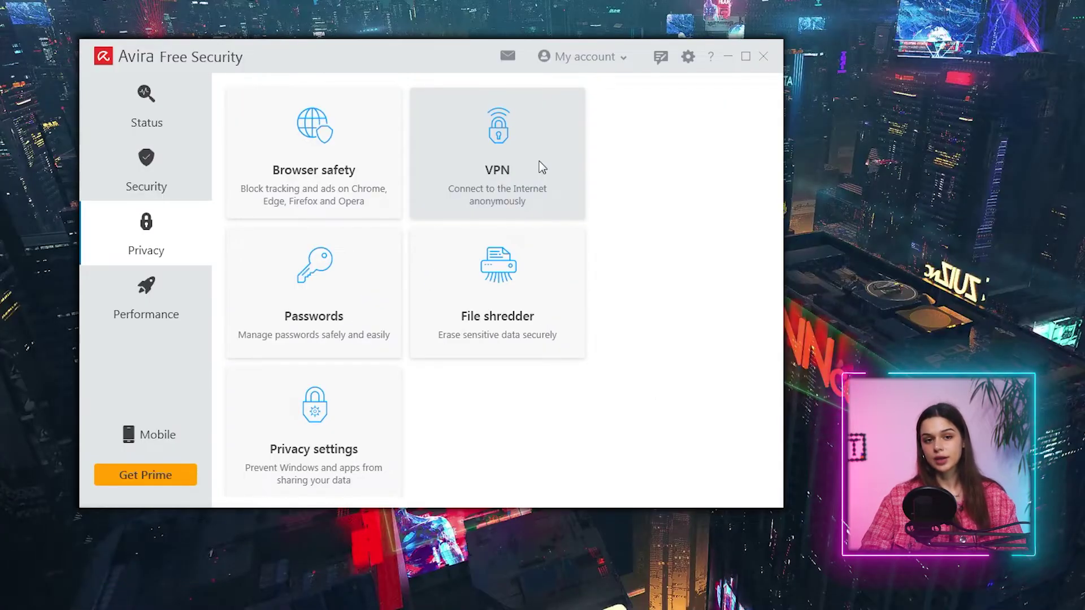
click(539, 161)
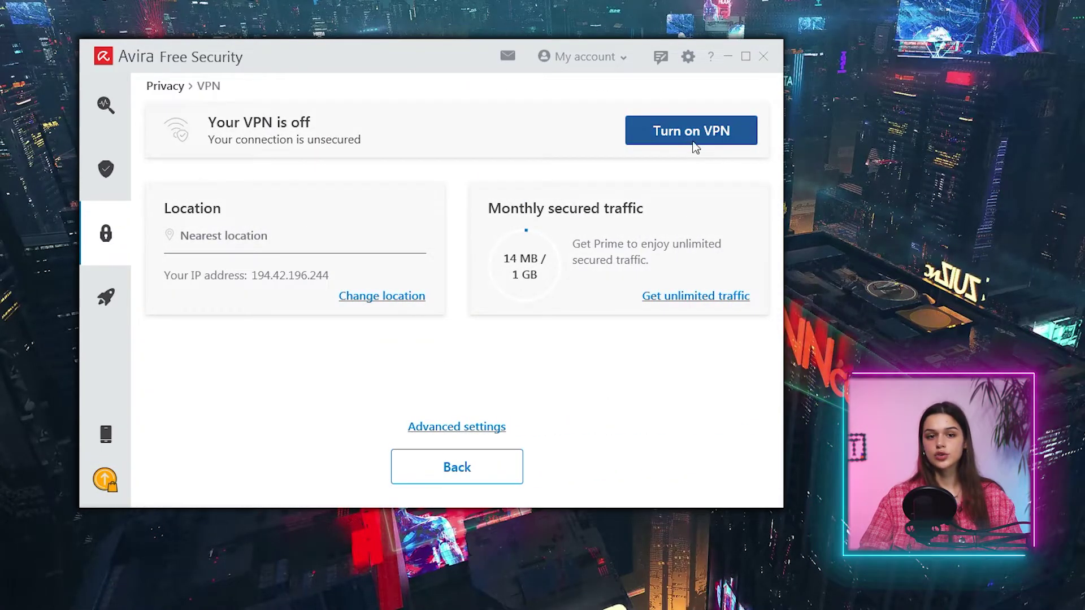
click(706, 138)
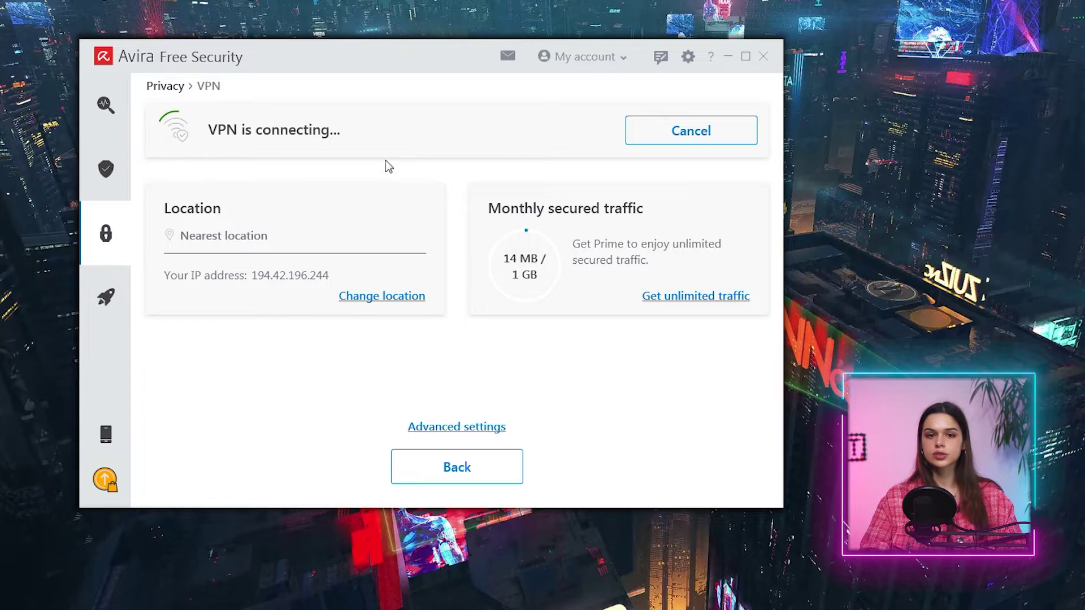